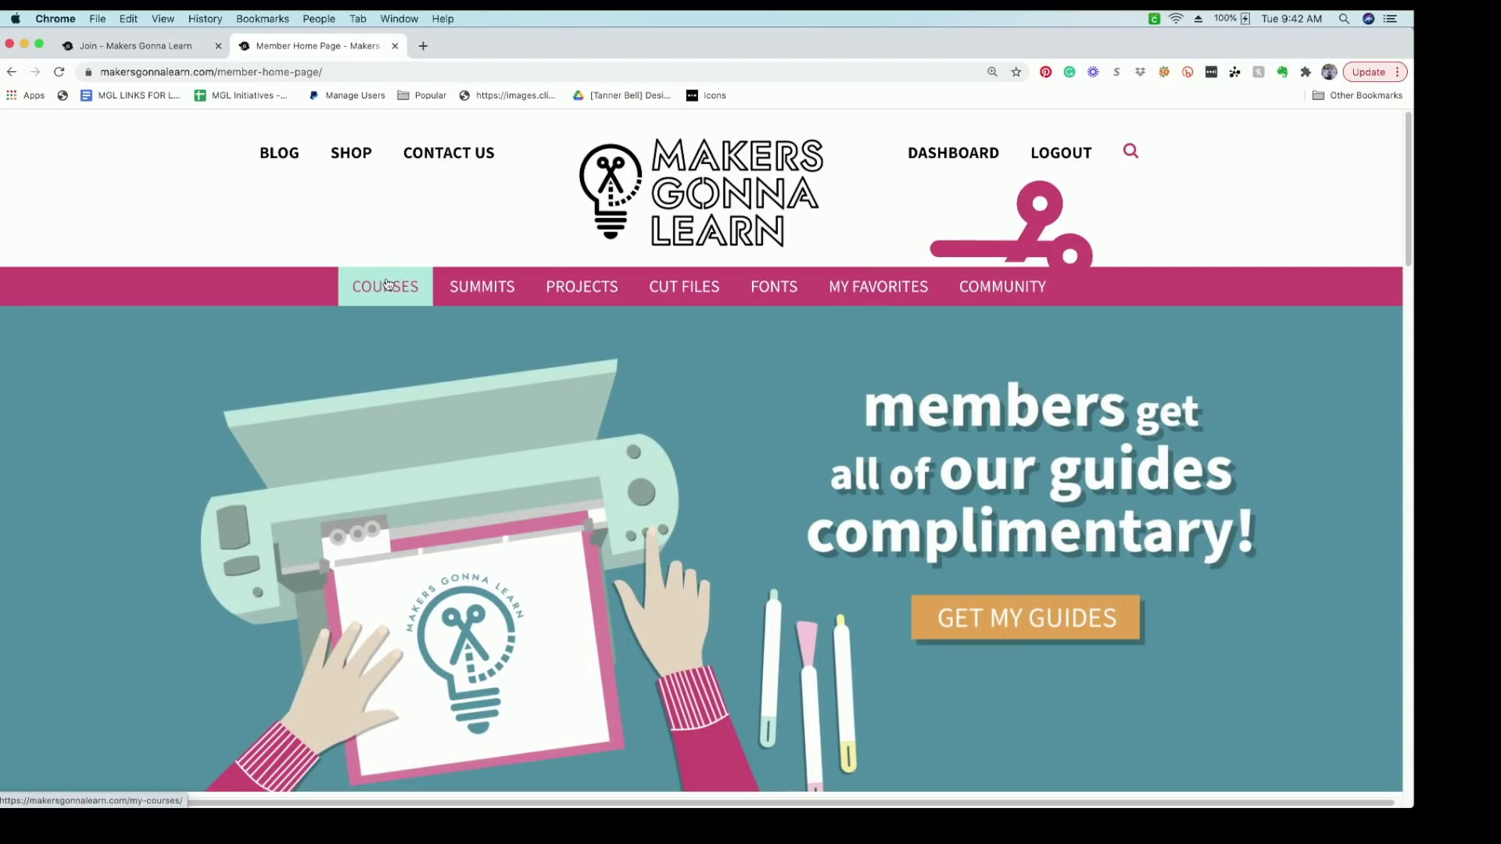
Open the member Courses page and look through the available courses
left_click(386, 284)
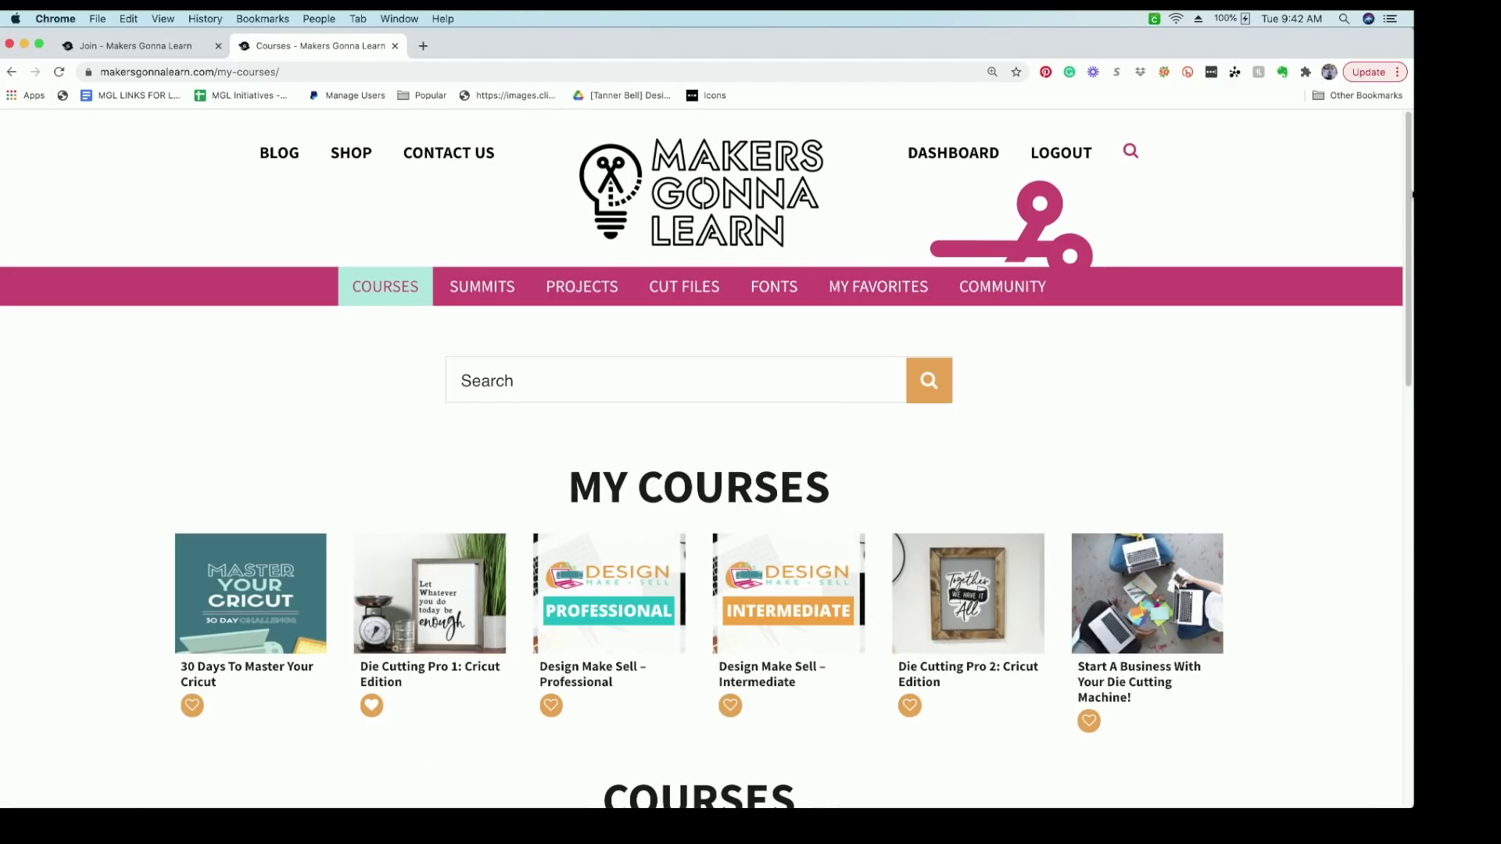
left_click_drag(1404, 269, 1411, 364)
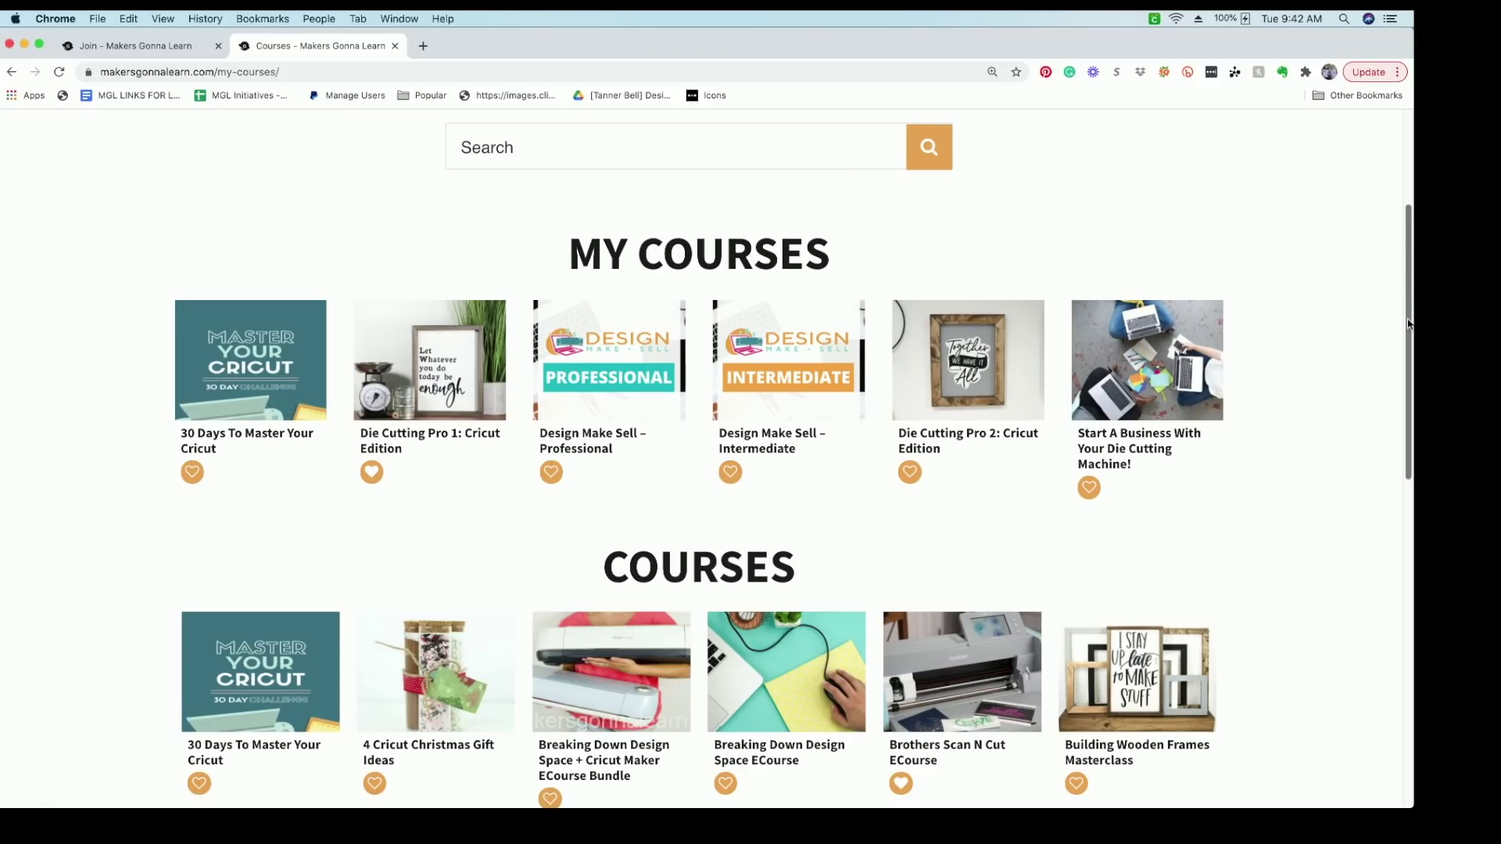
left_click_drag(1408, 324, 1401, 226)
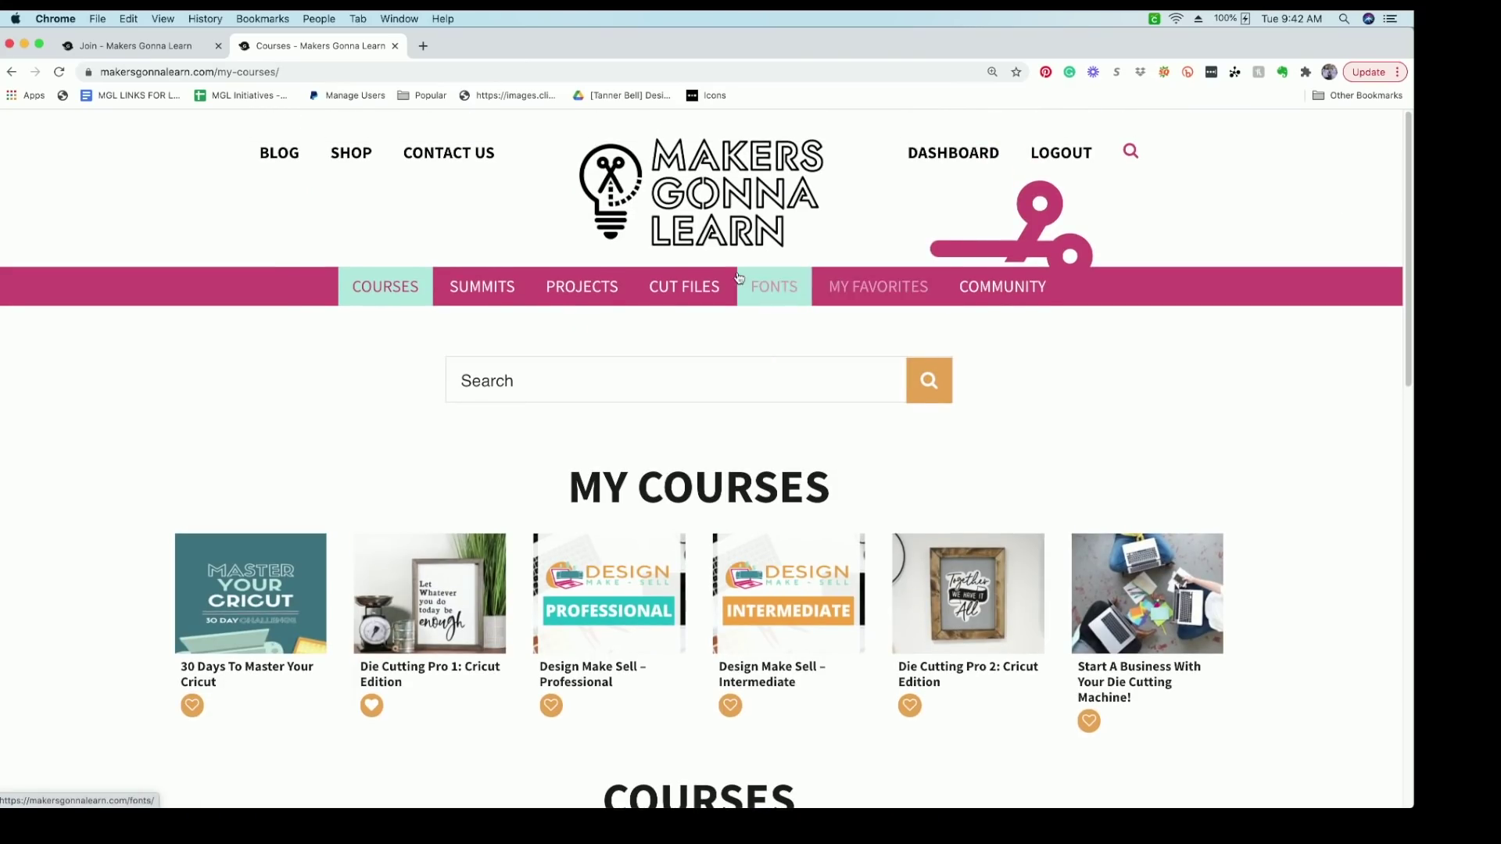
Search the Cut Files library for "dumpster"
left_click(677, 284)
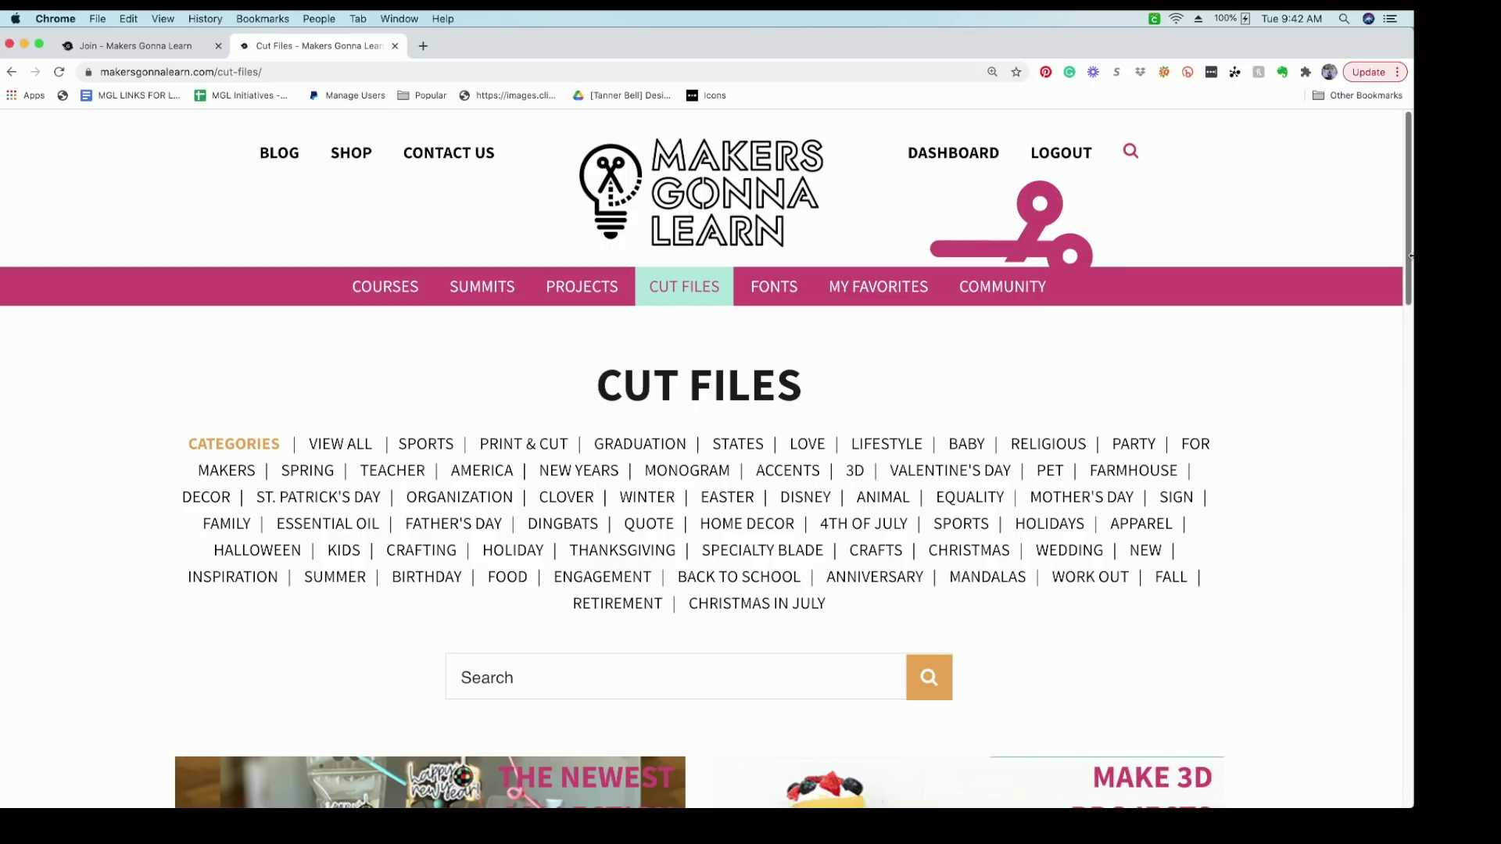
mouse_move(1410, 260)
left_mouse_down()
mouse_move(1387, 655)
mouse_move(1389, 266)
left_mouse_up()
left_click(612, 680)
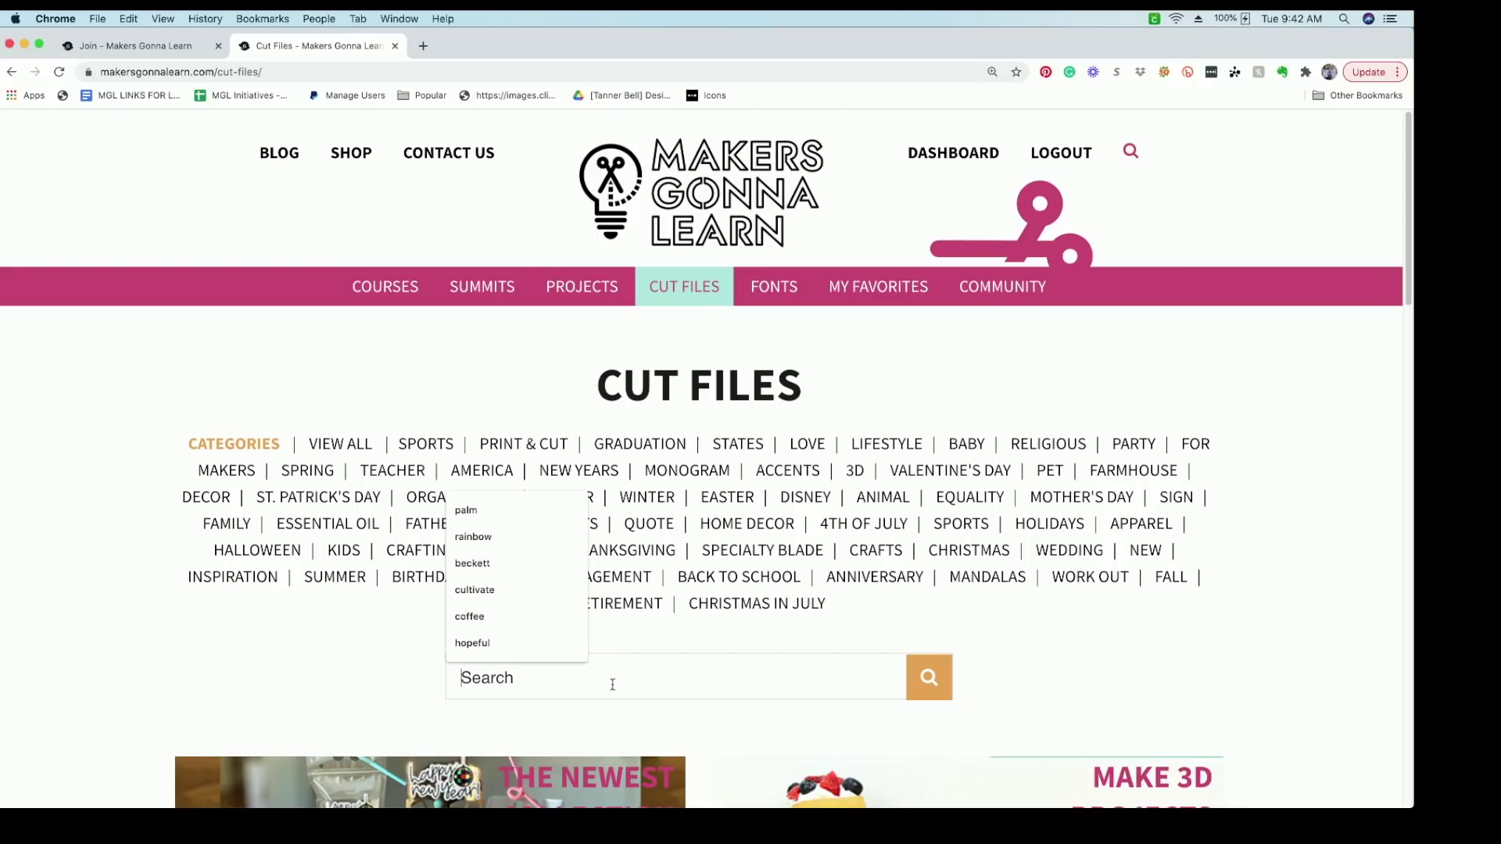
type("dumpster")
key("Return")
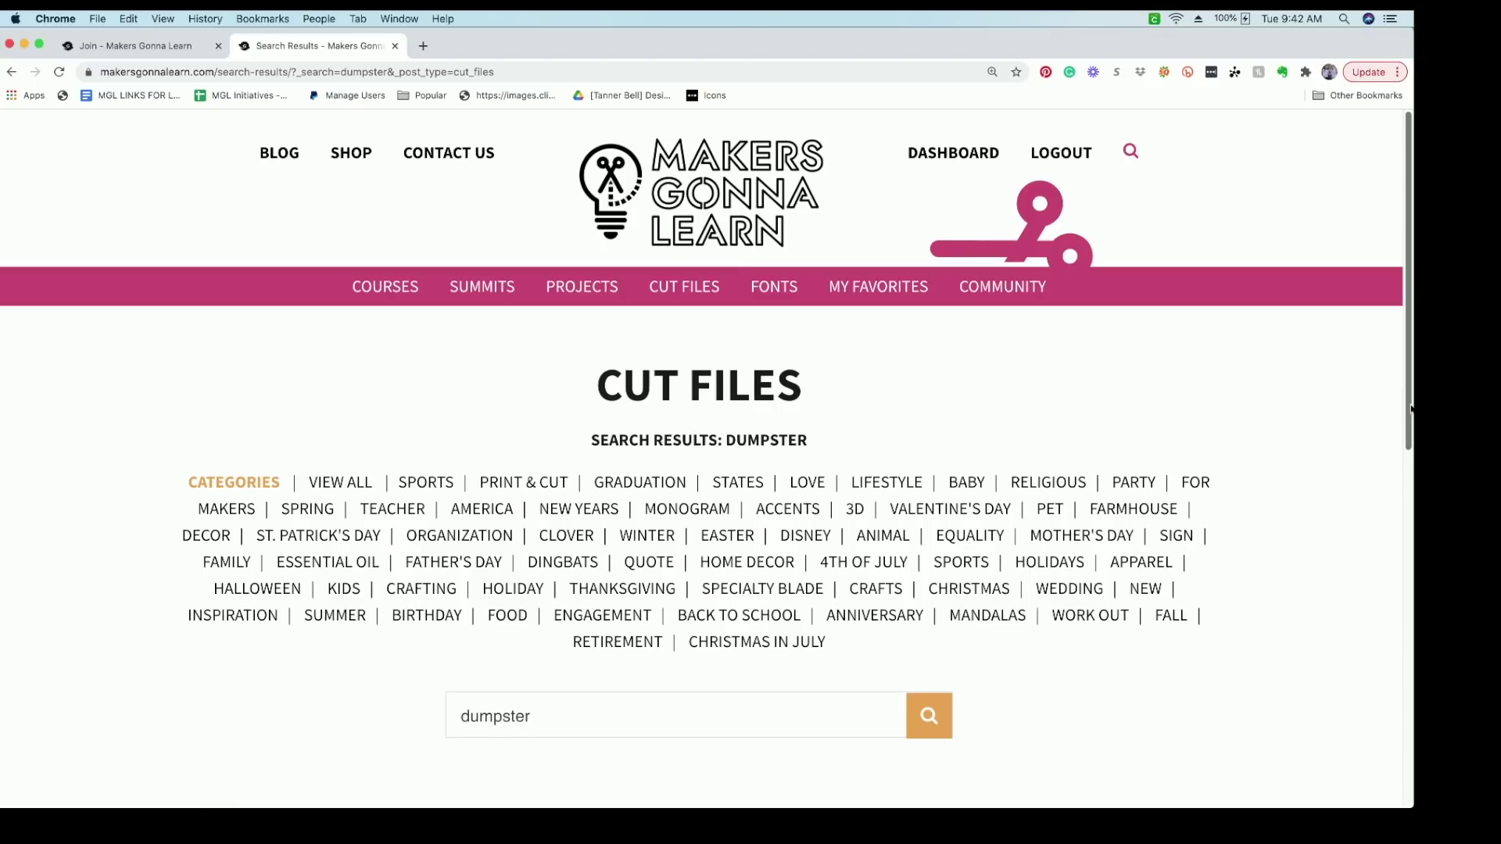
Download the Dumpster Fire cut file and open its unpacked Dumpster-Fire folder
left_click_drag(1409, 408, 1387, 573)
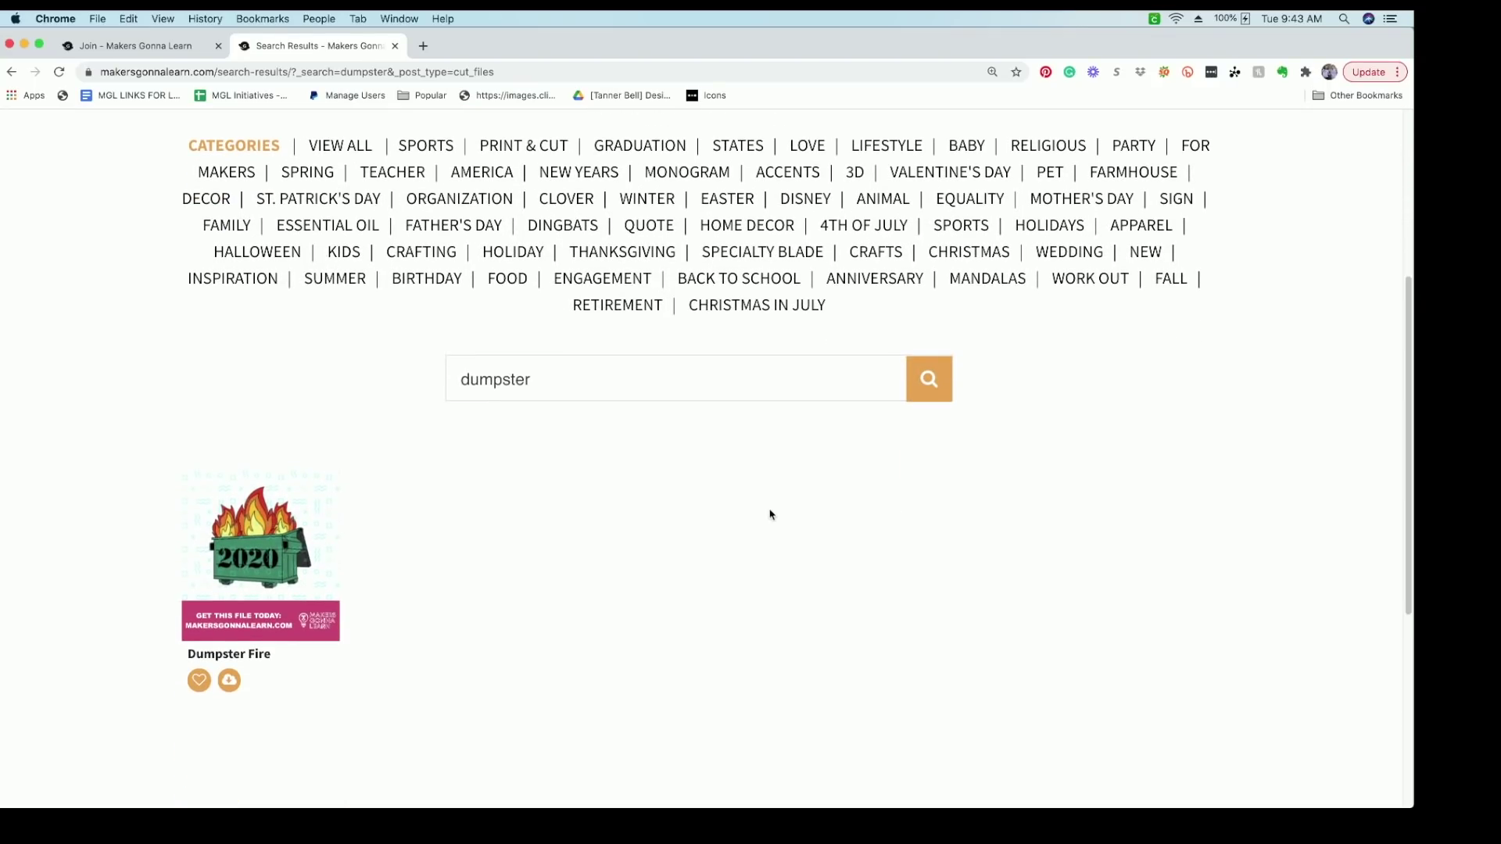
left_click(229, 682)
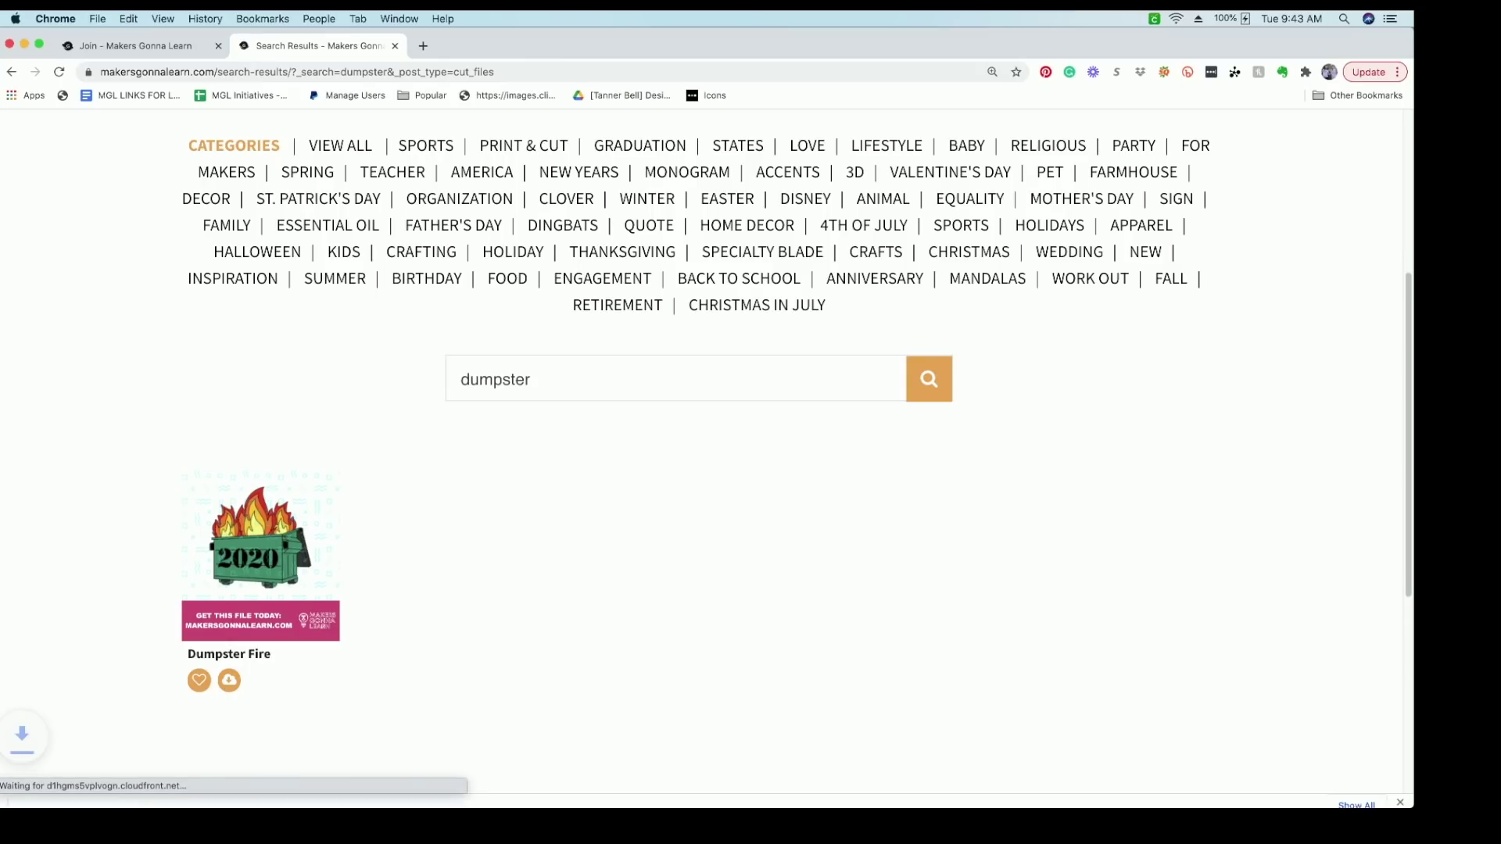
left_click(63, 794)
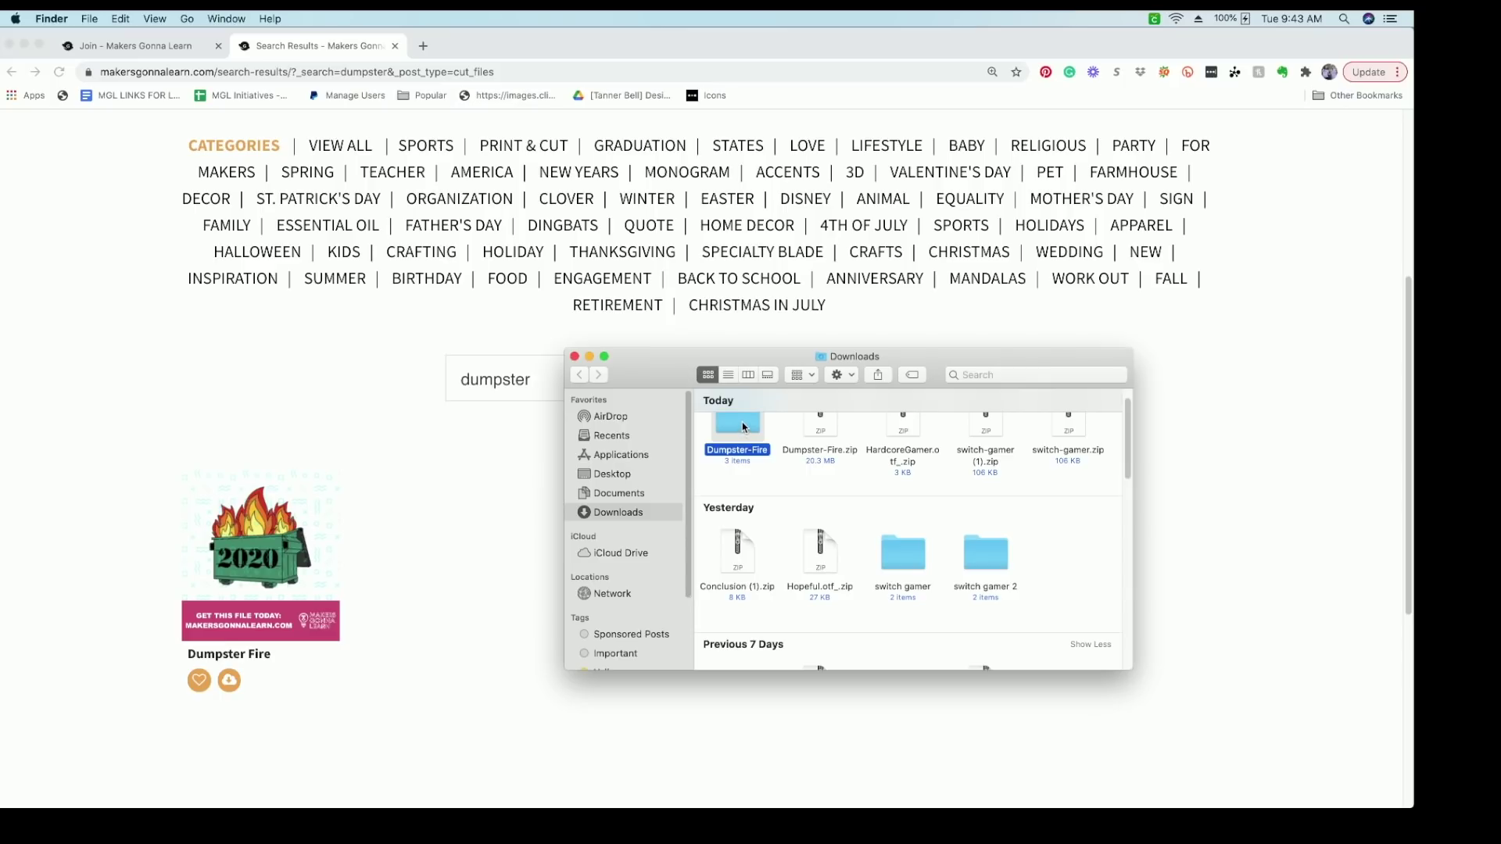
double_click(744, 427)
left_click_drag(766, 360, 668, 214)
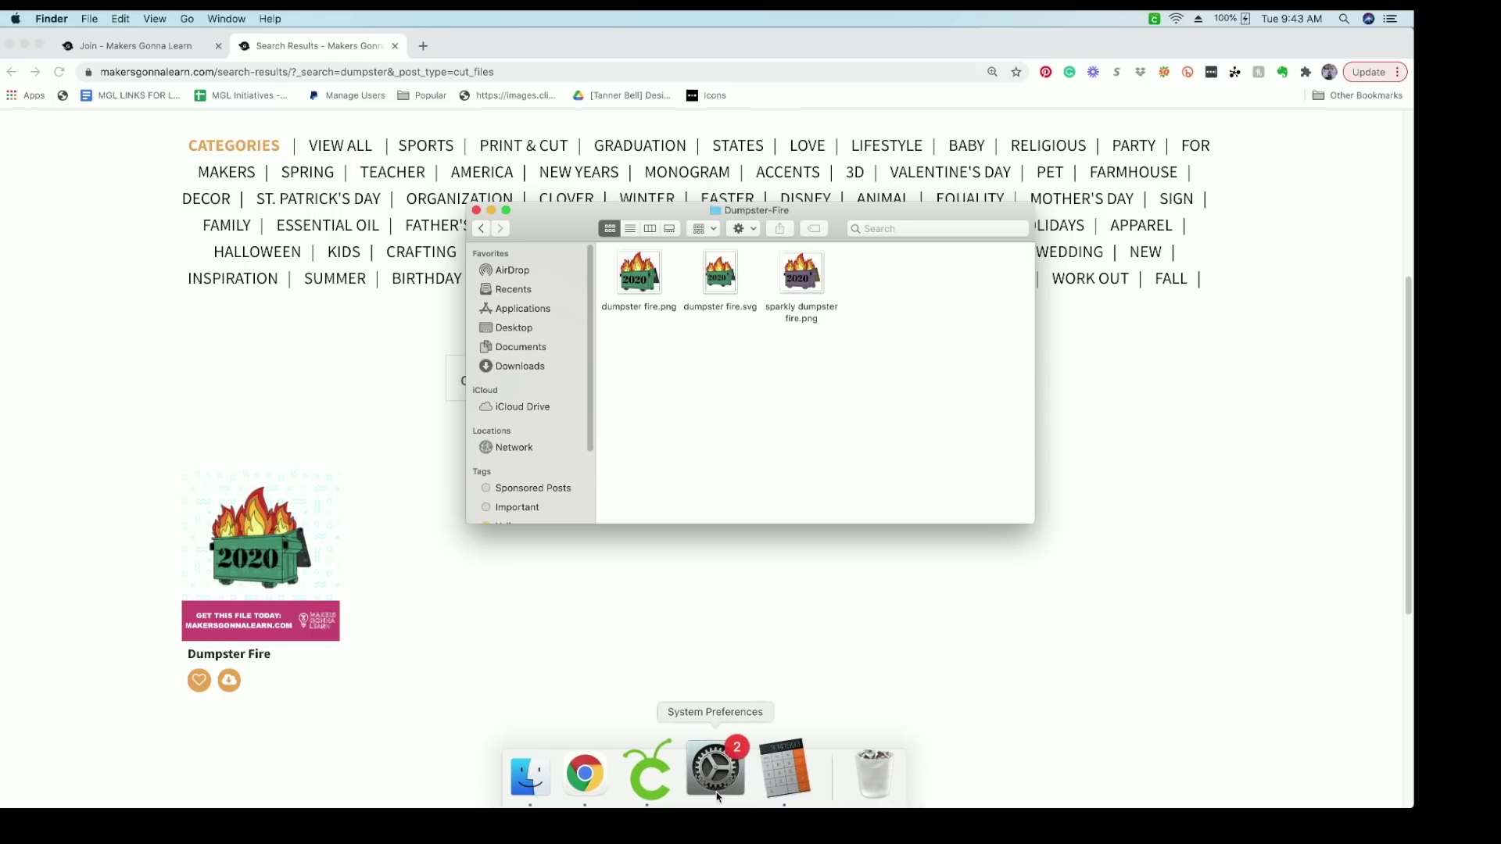
Switch to Cricut Design Space and load dumpster fire.svg from the Dumpster-Fire folder as a new image upload
left_click(670, 789)
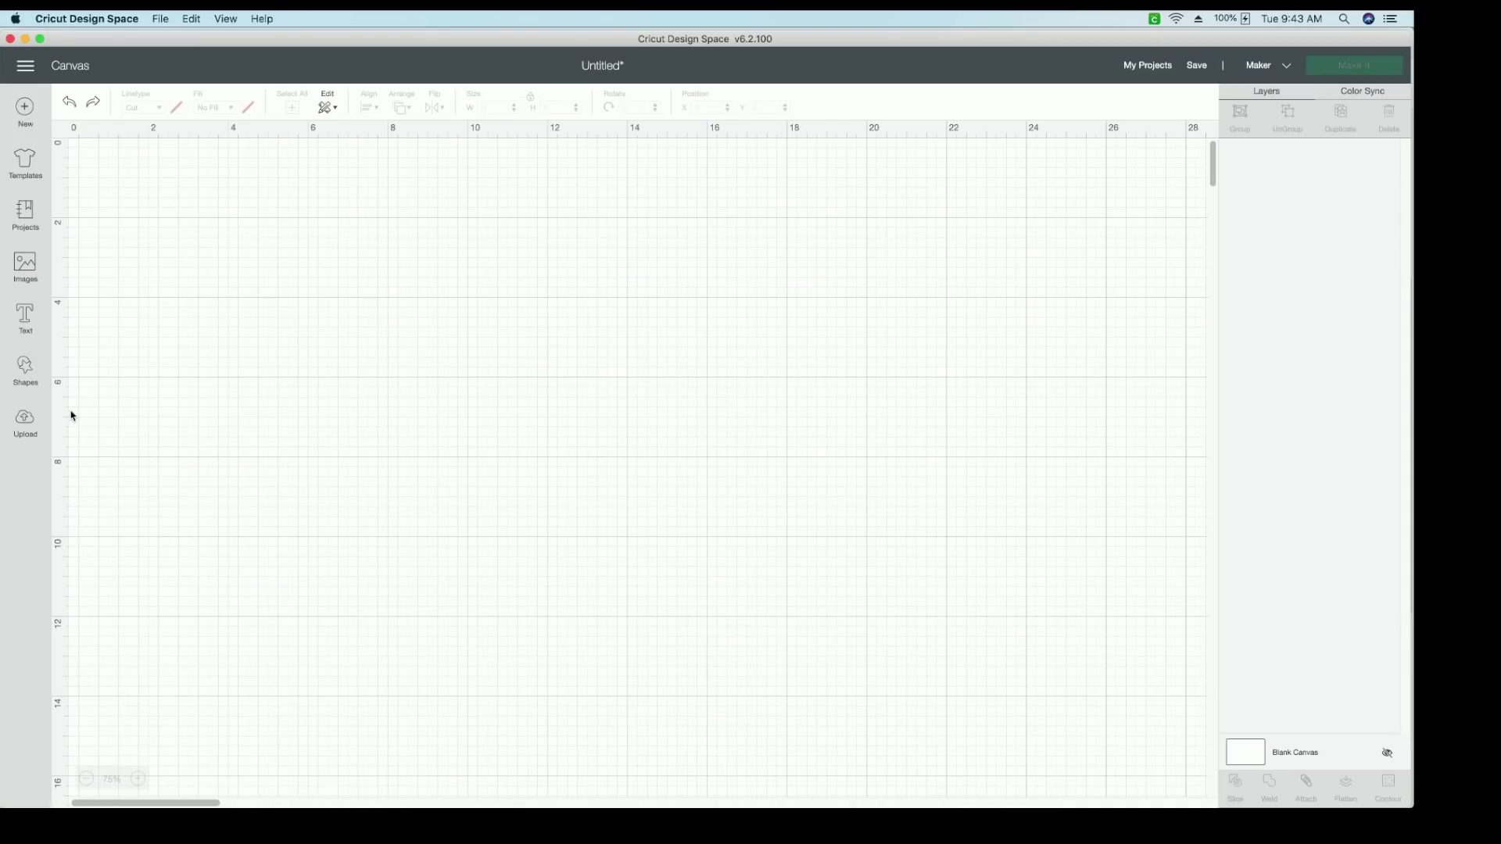
left_click(35, 421)
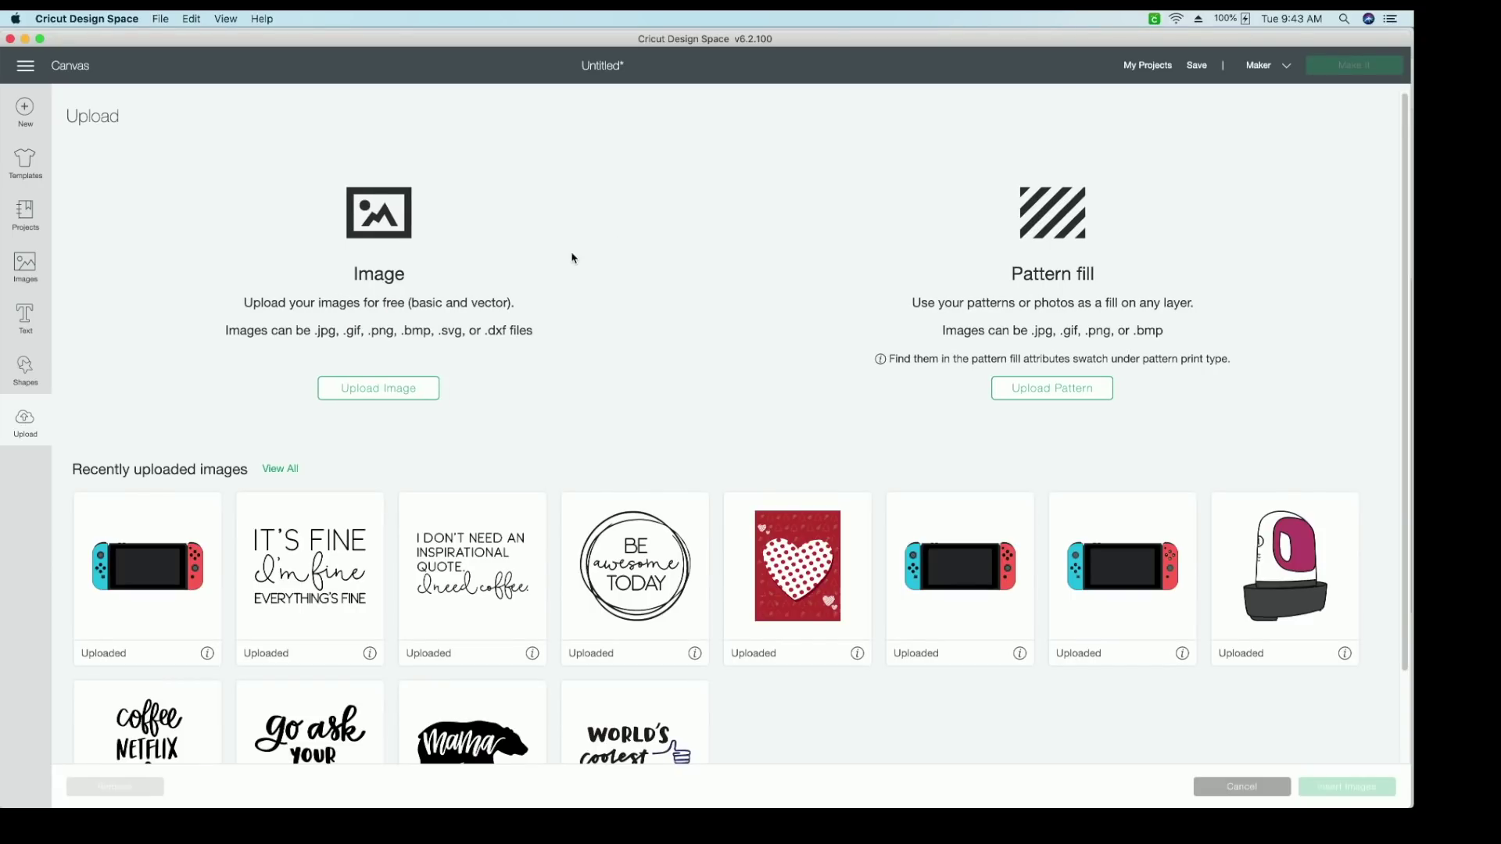
left_click(418, 387)
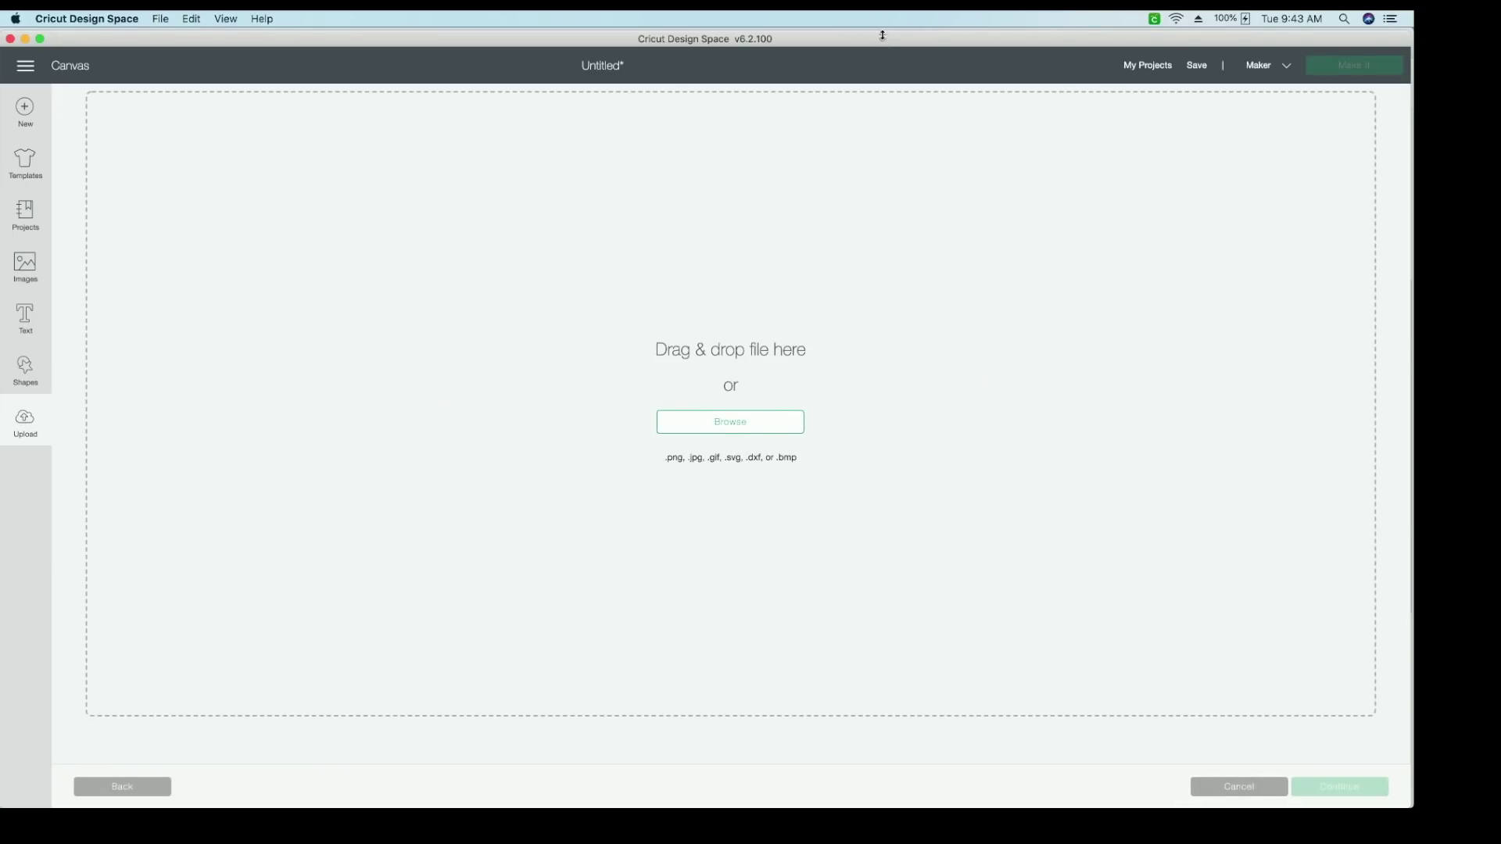
left_click_drag(881, 40, 846, 389)
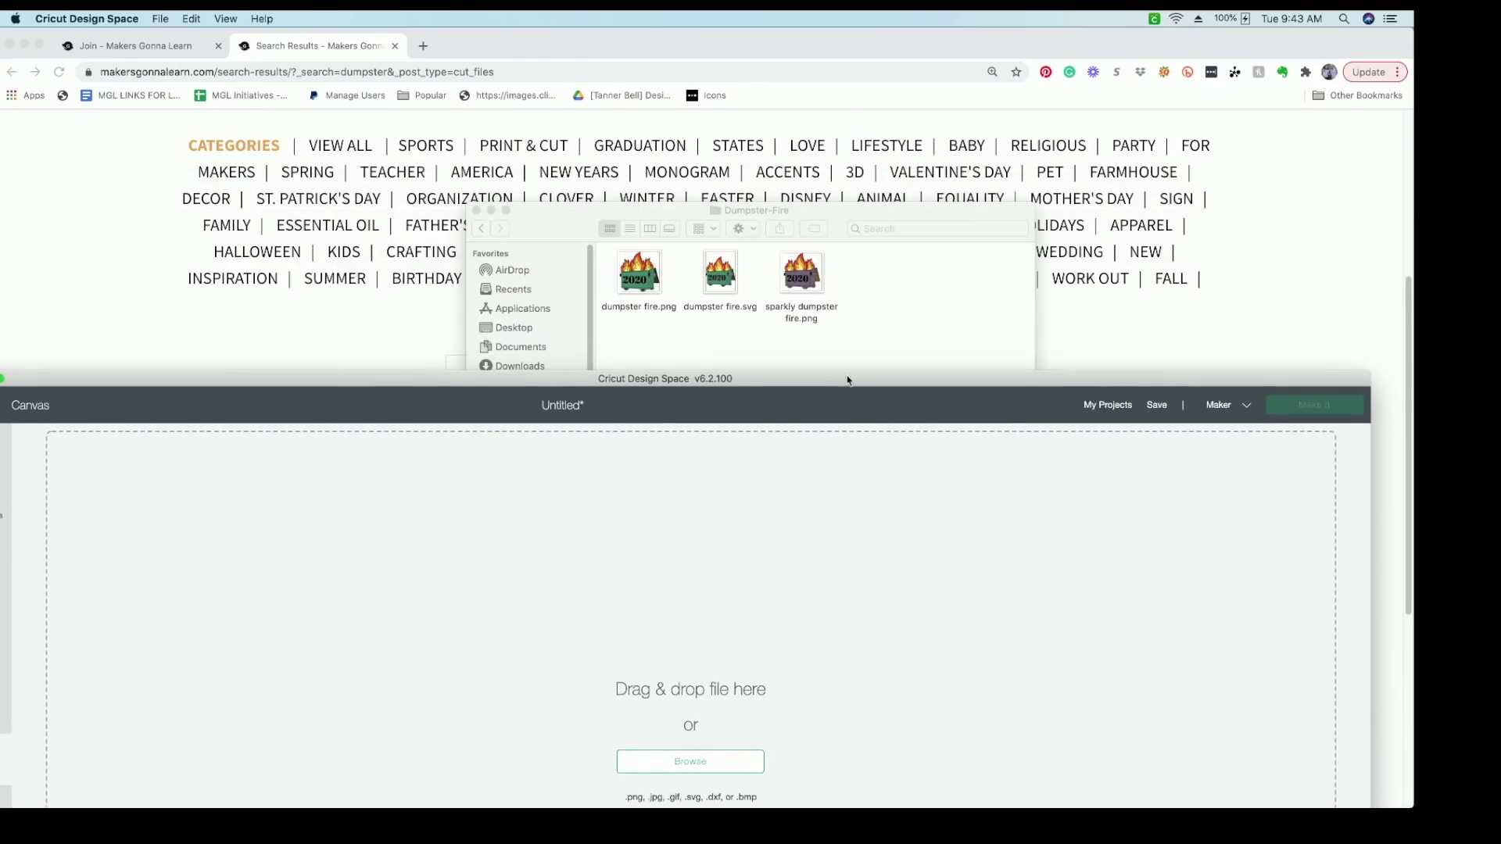
left_click(701, 281)
left_click_drag(701, 281, 727, 586)
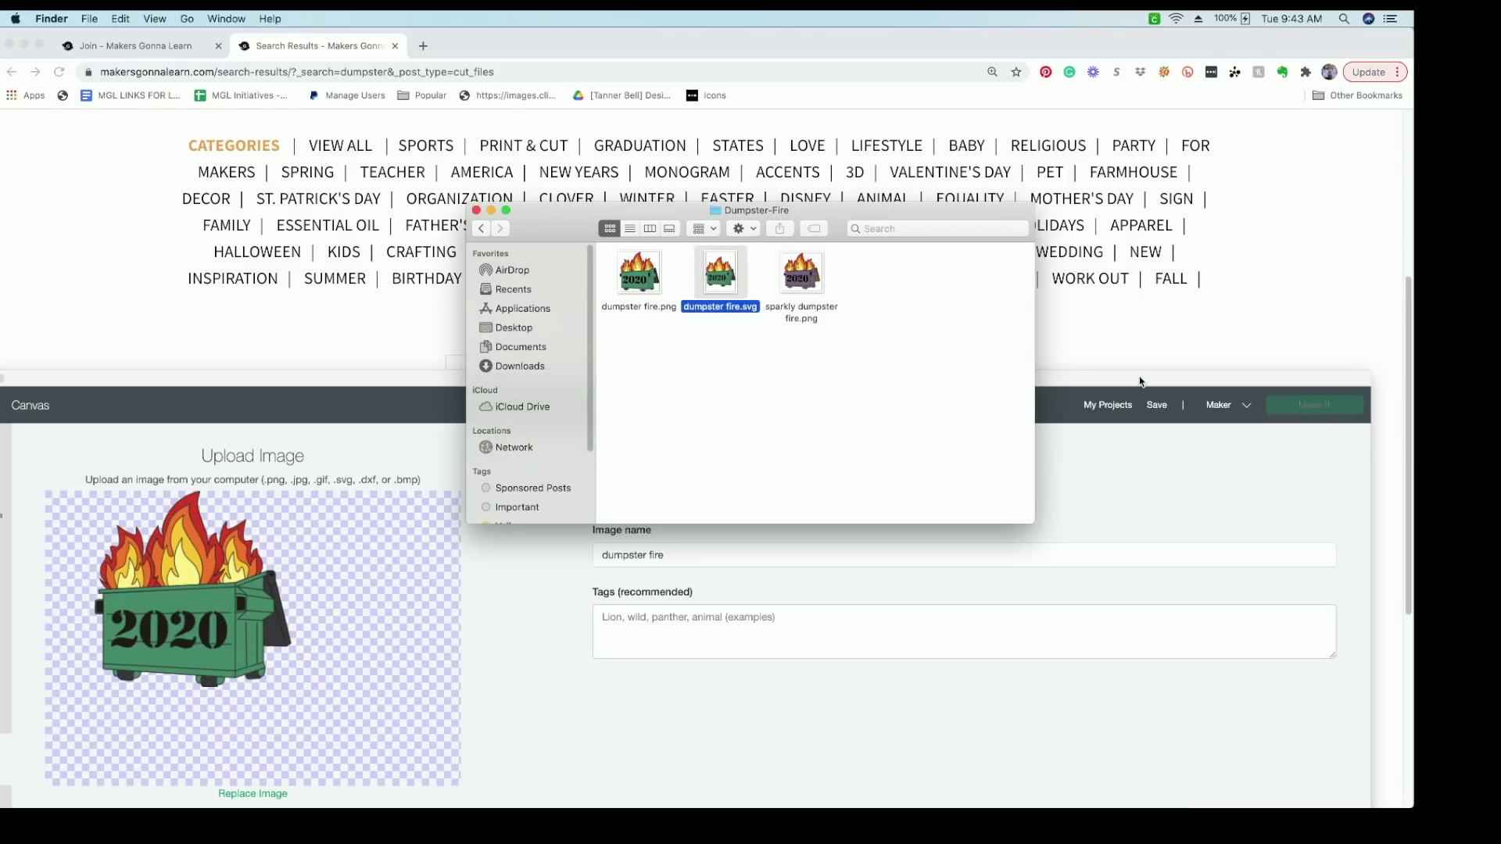
Save the uploaded dumpster fire image and insert it on the canvas
left_click_drag(1138, 398, 1176, 56)
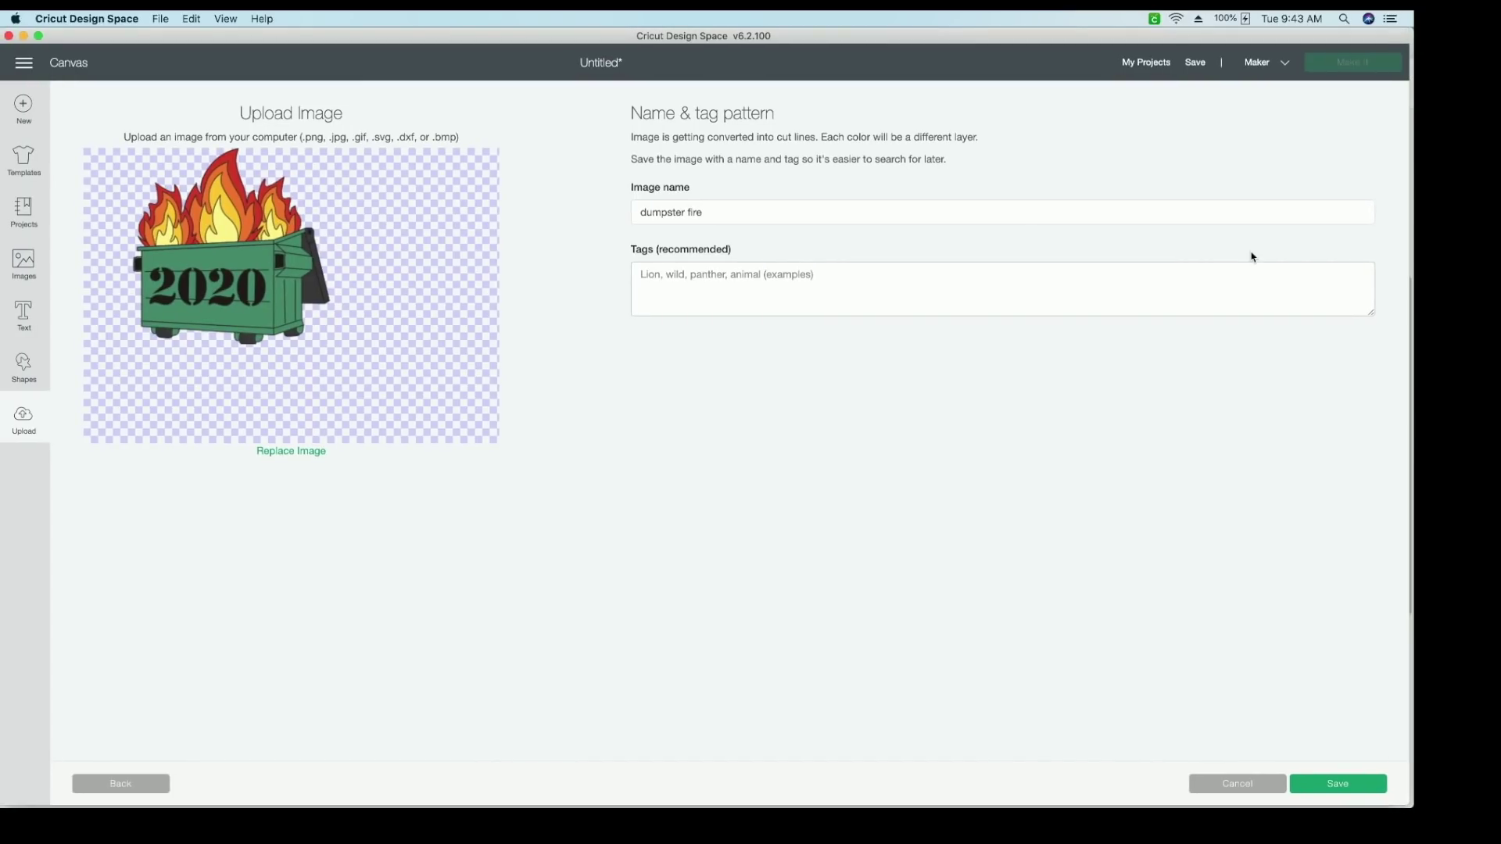
left_click(1356, 793)
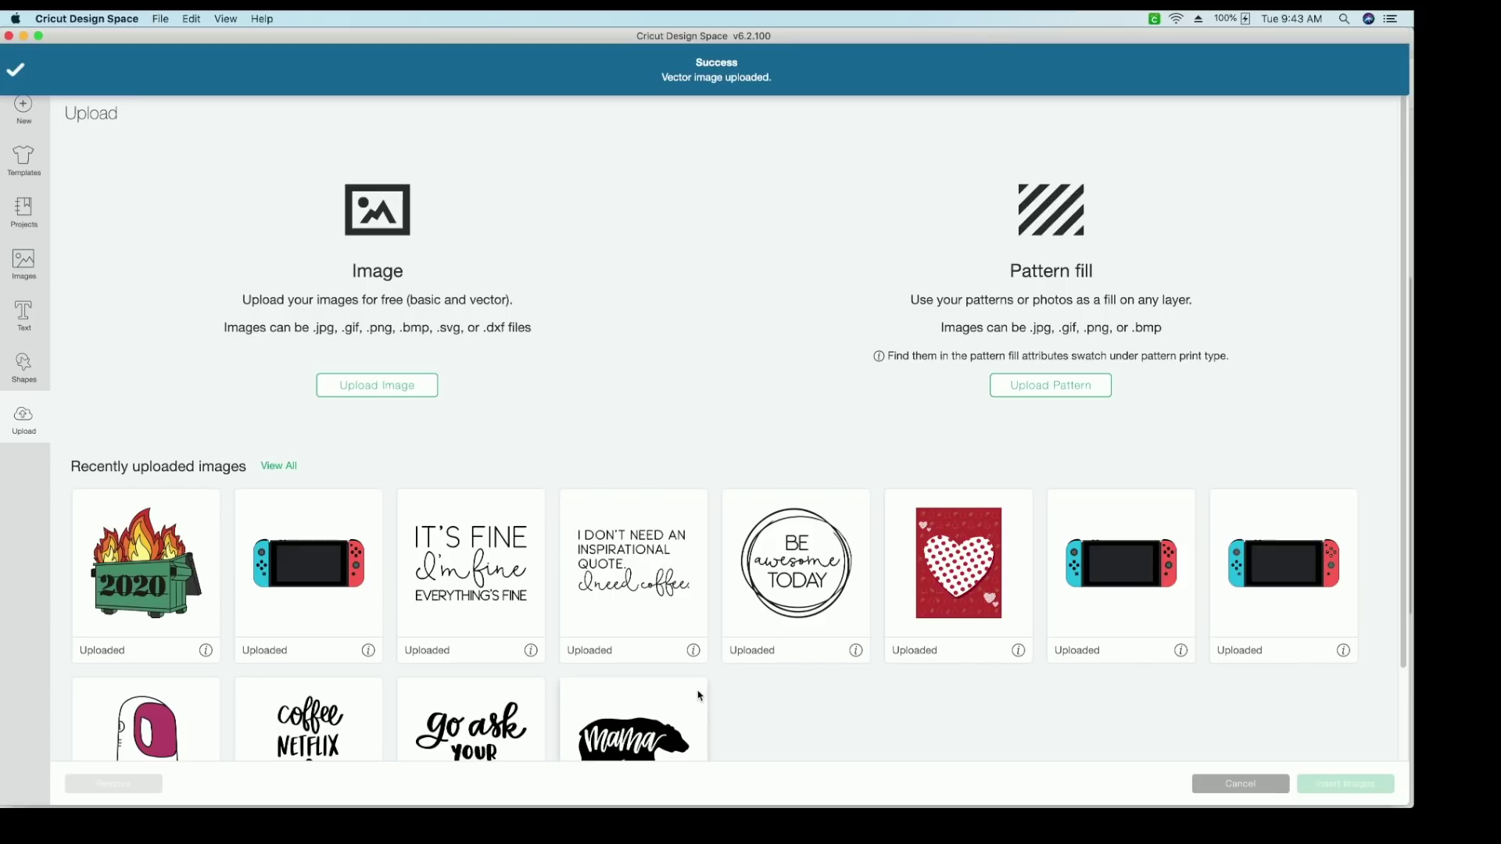
left_click(129, 527)
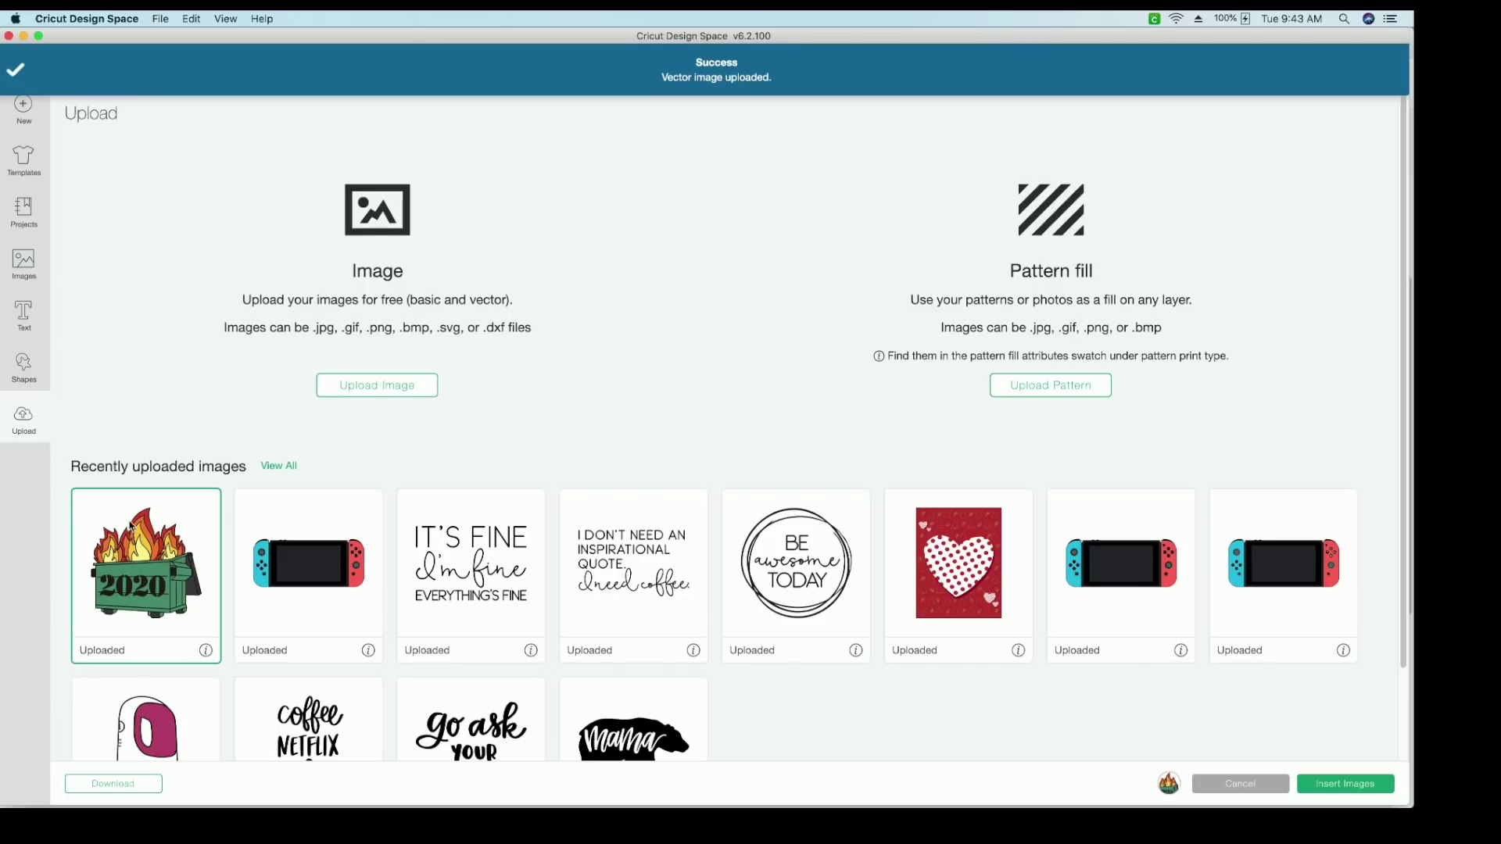
left_click(1342, 785)
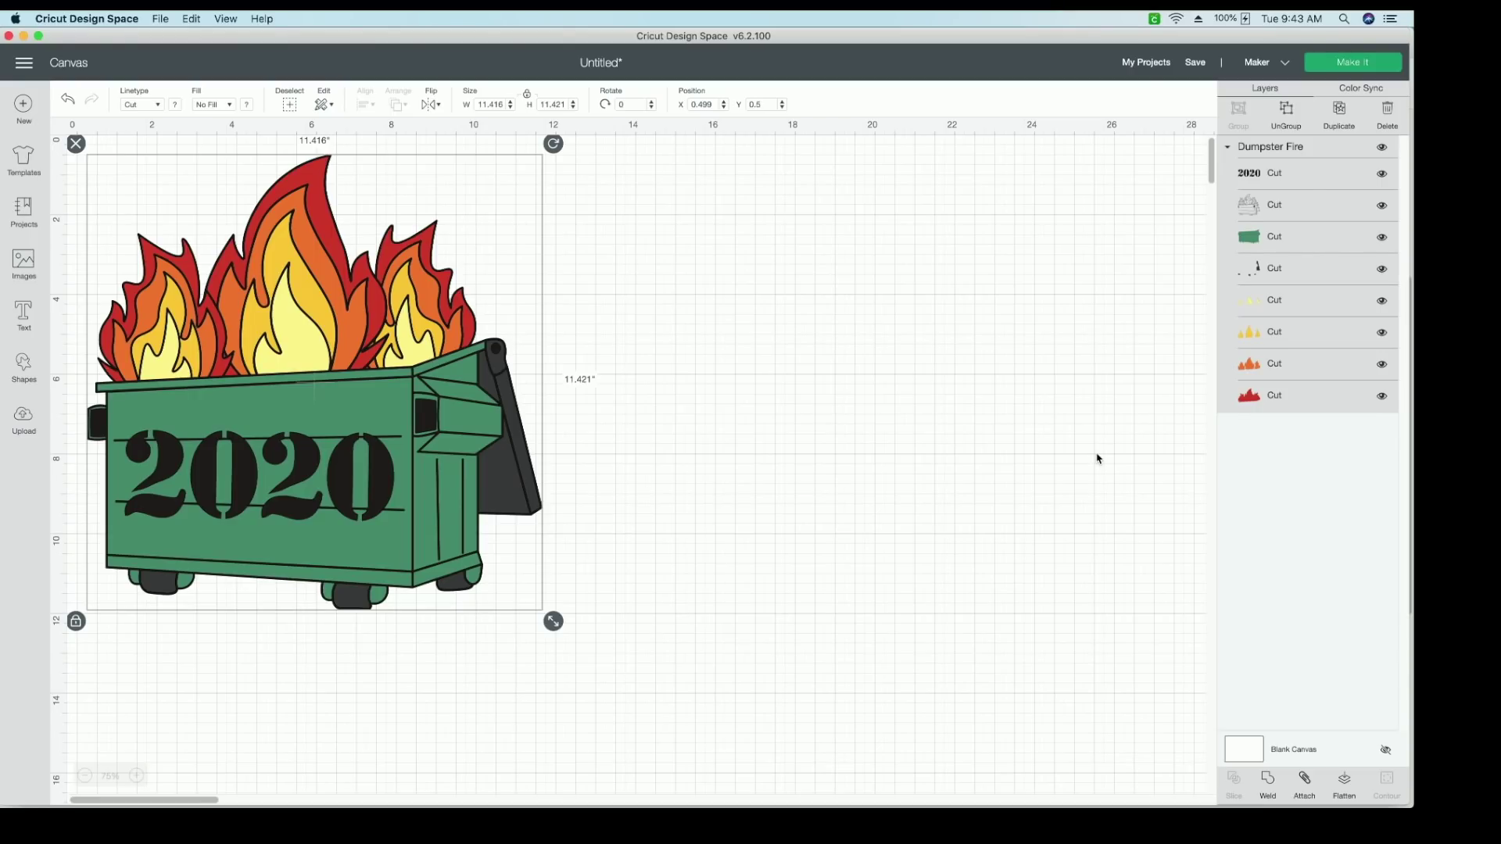
Recolor the green dumpster body layer purple and the 2020 lettering layer white
left_click(1255, 235)
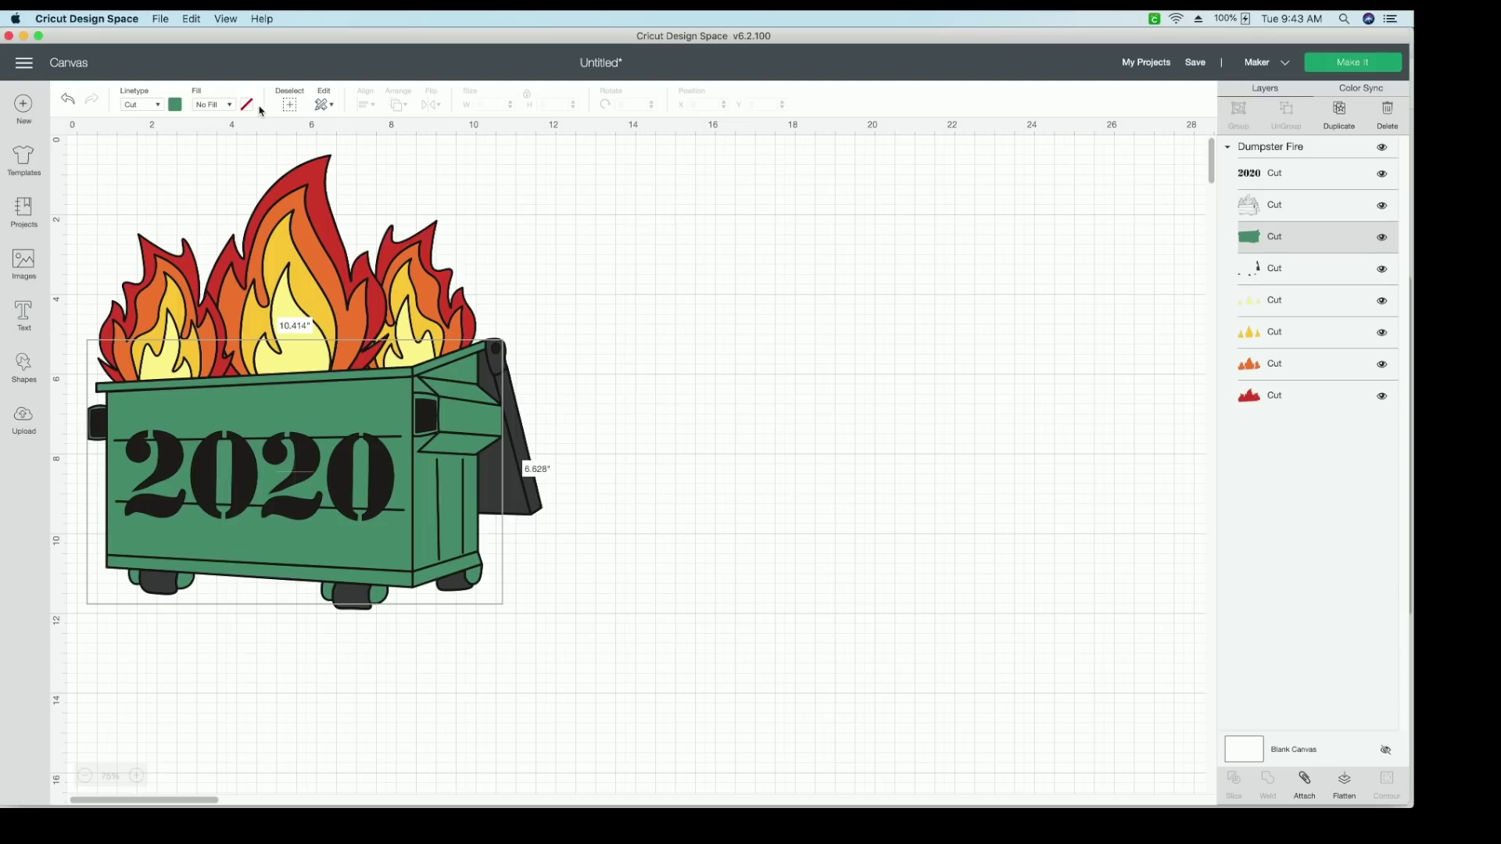
left_click(176, 105)
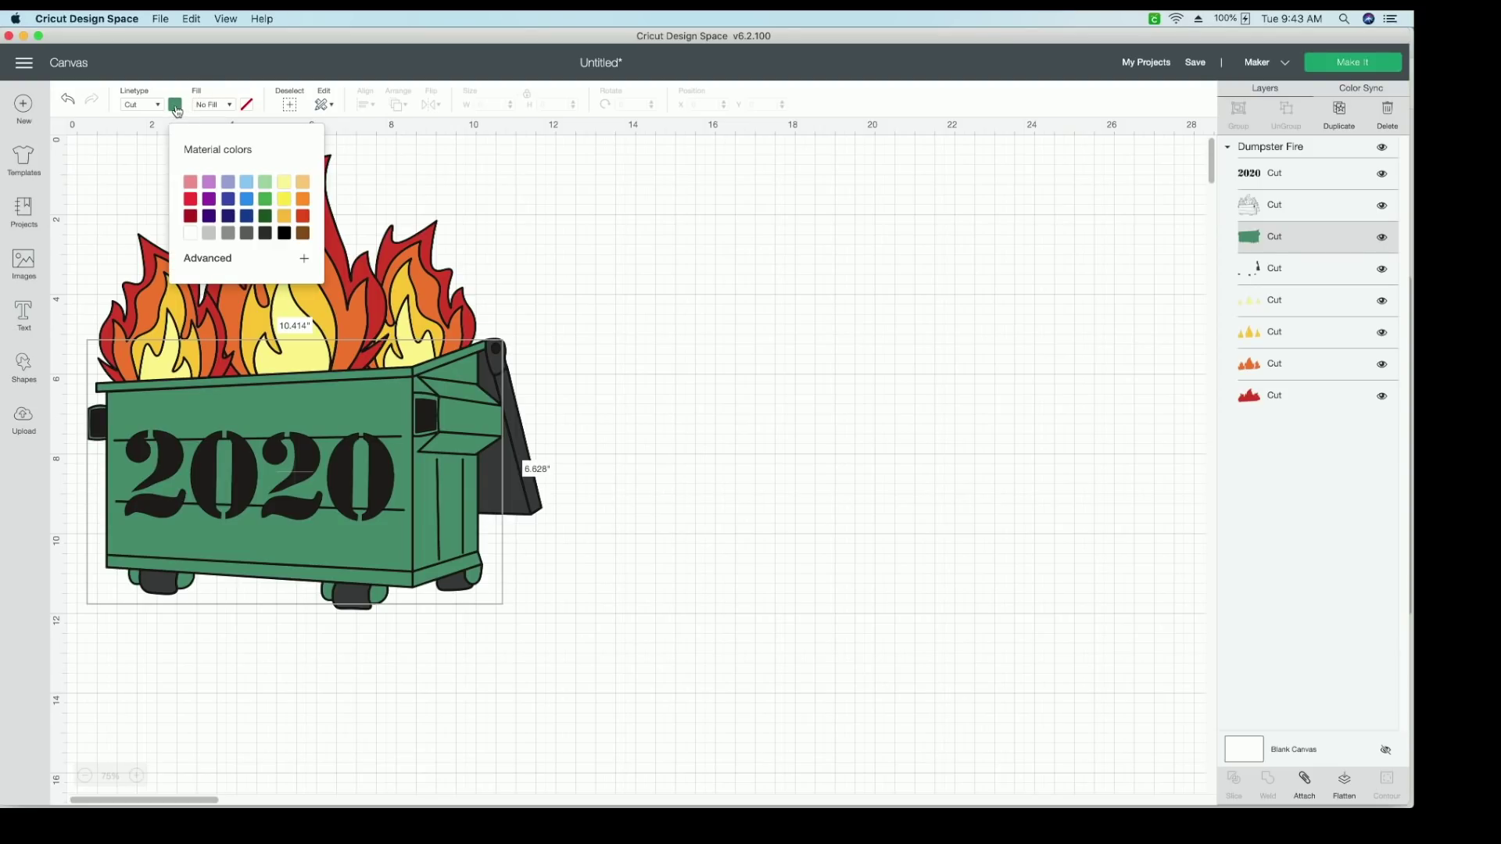
left_click(208, 200)
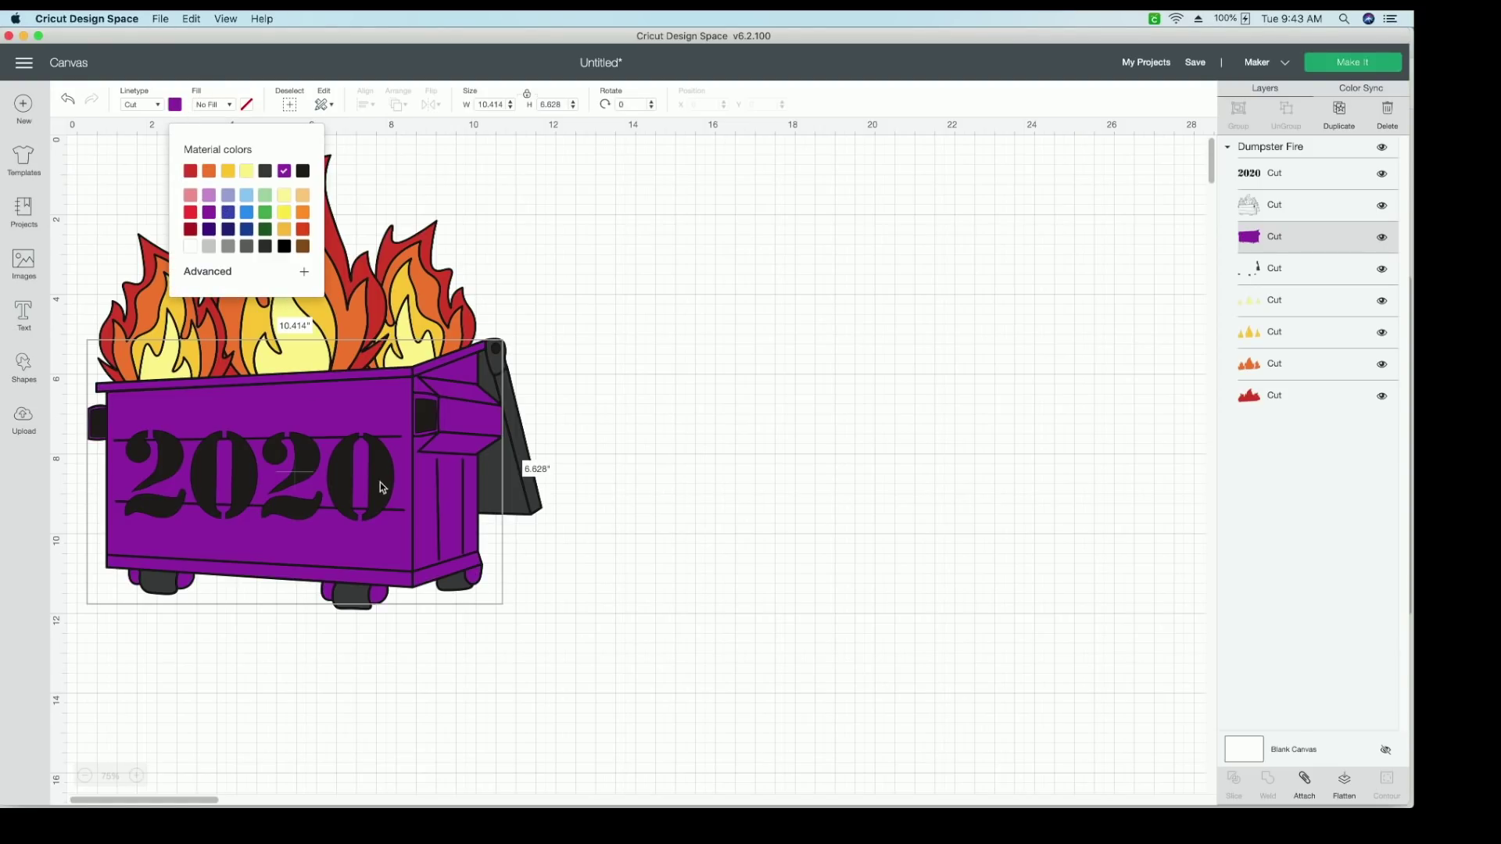
left_click(1302, 178)
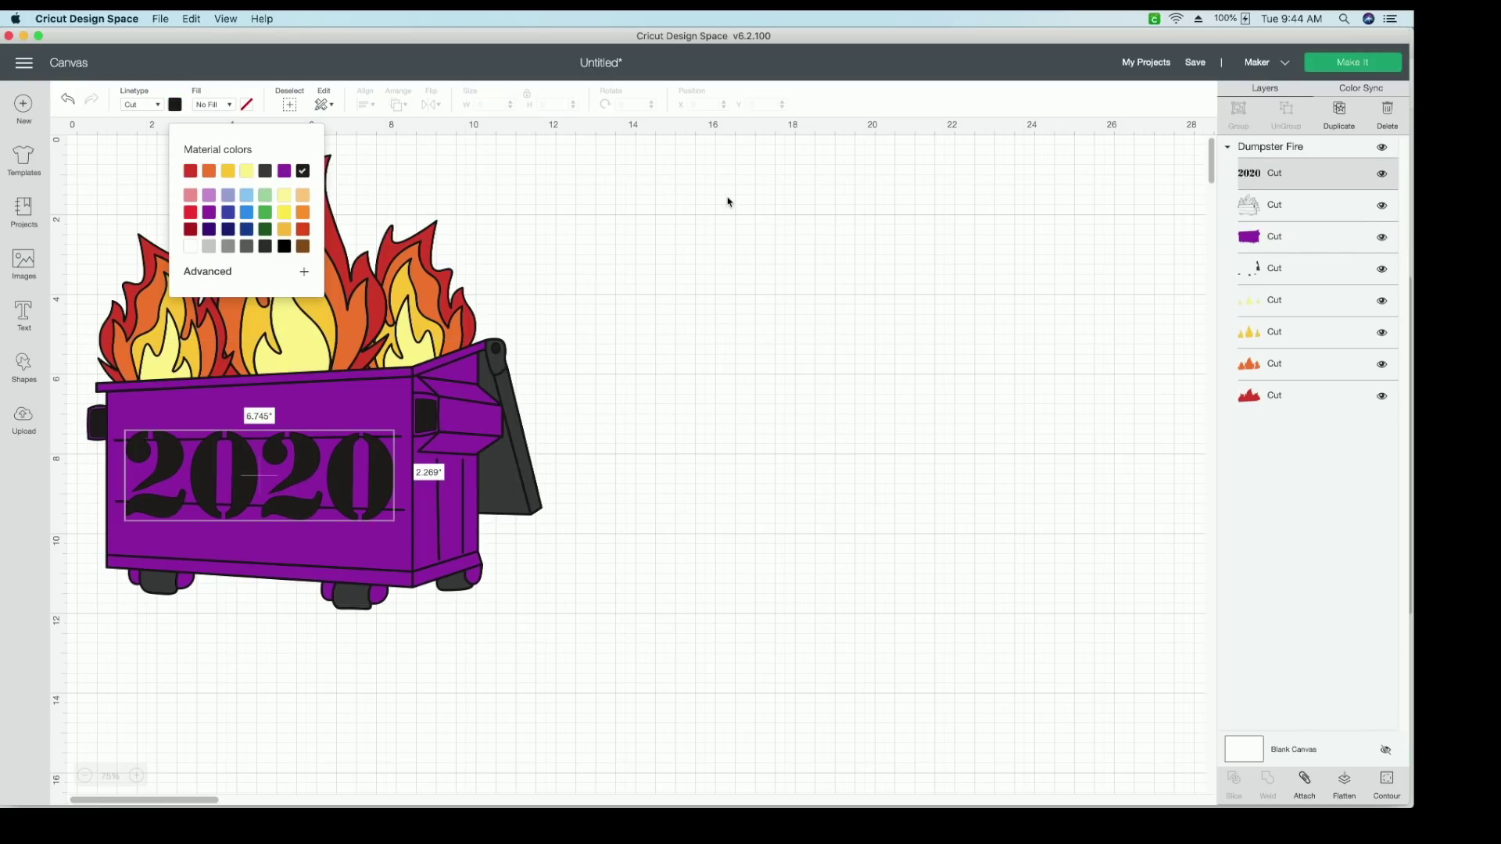
left_click(191, 247)
left_click(774, 350)
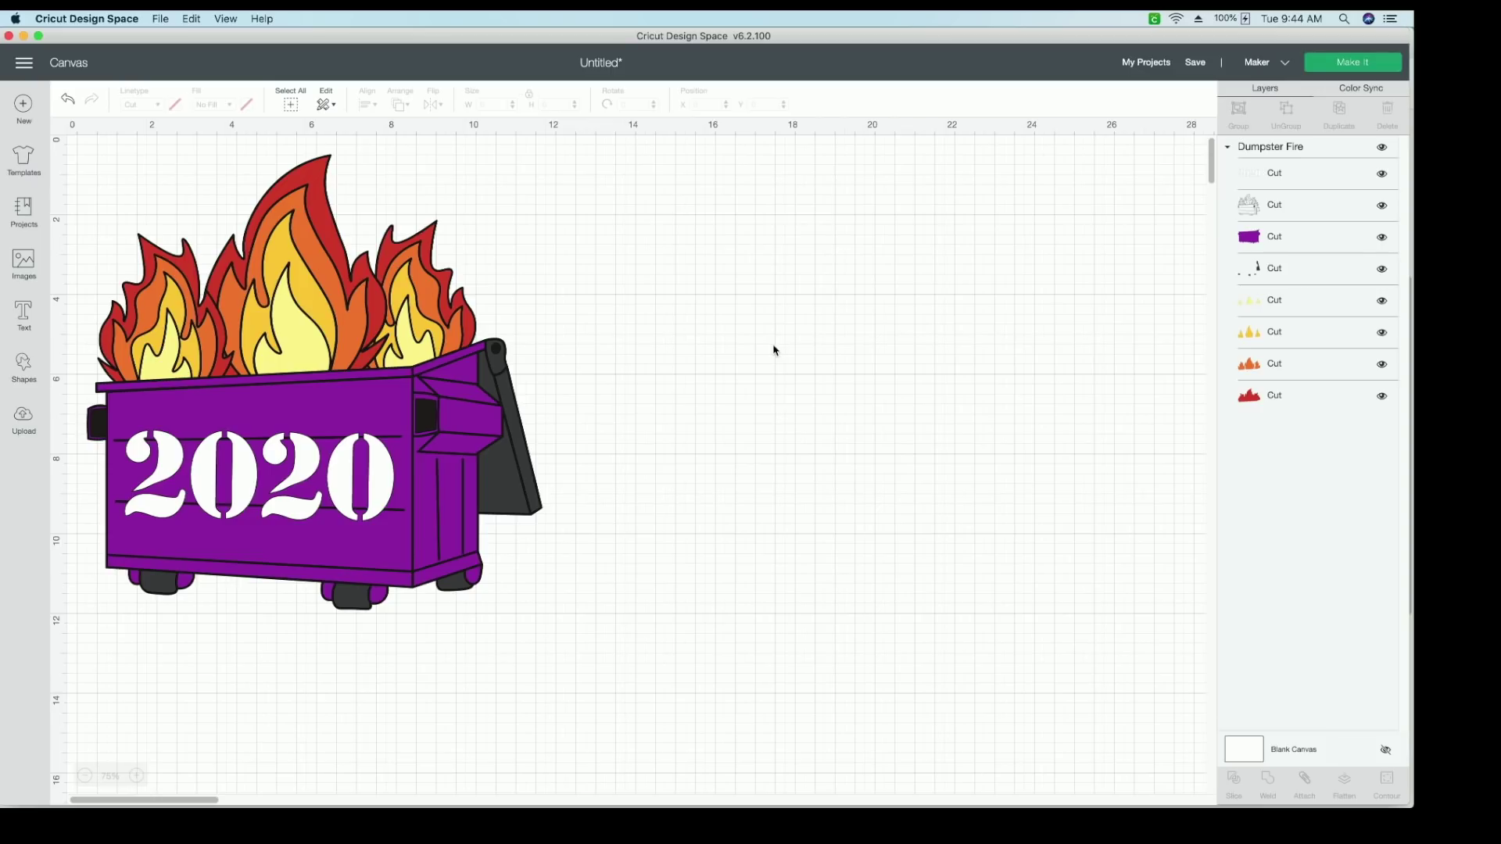
Undo the two layer color changes on the dumpster design
key("super+z")
key("super+z")
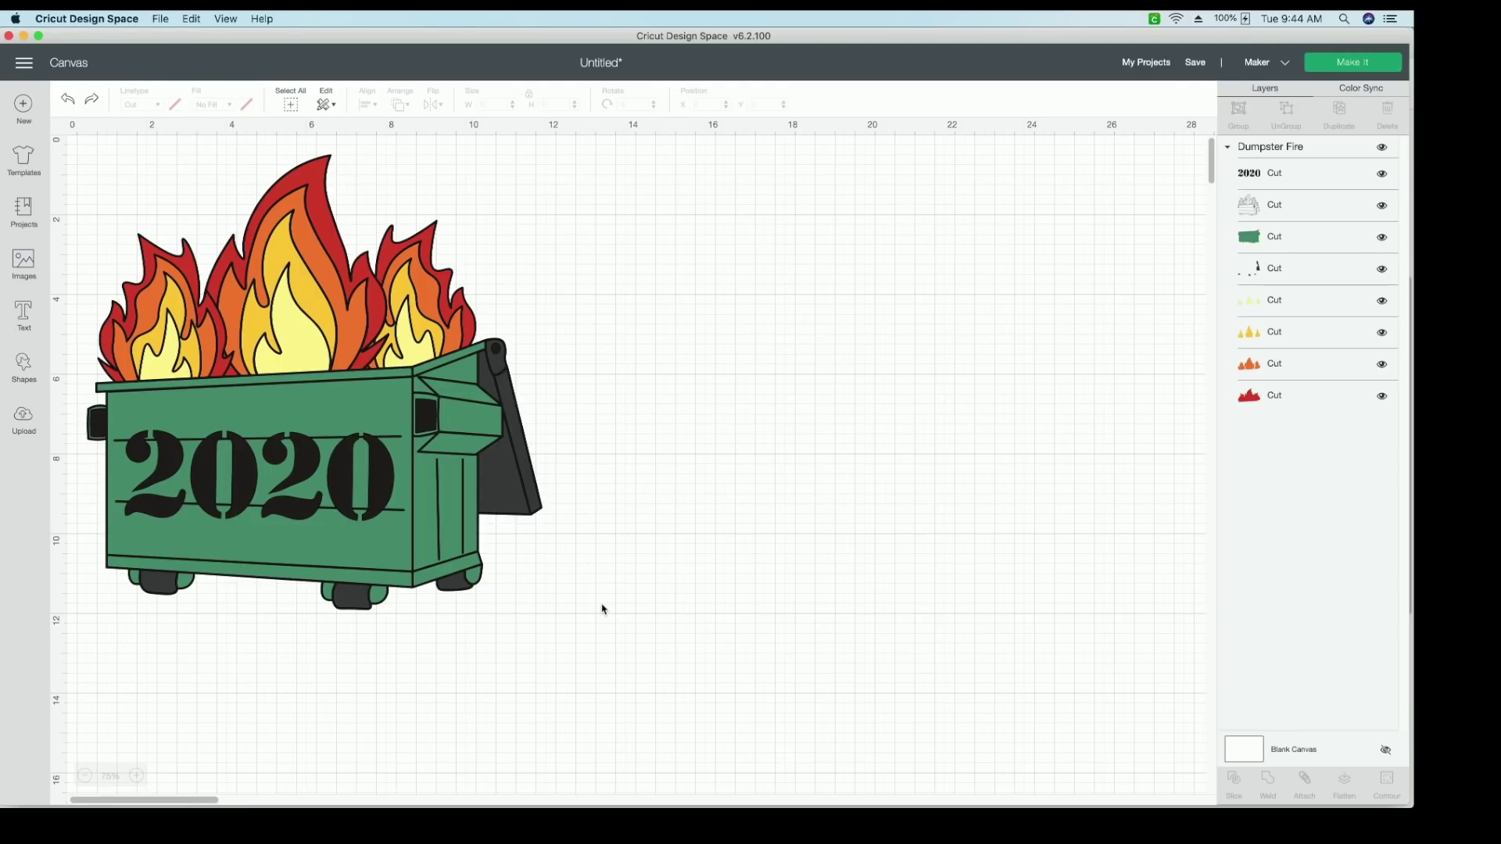
Flatten all layers of the Dumpster Fire design into one printable image and check its size warning
left_click_drag(605, 630, 95, 124)
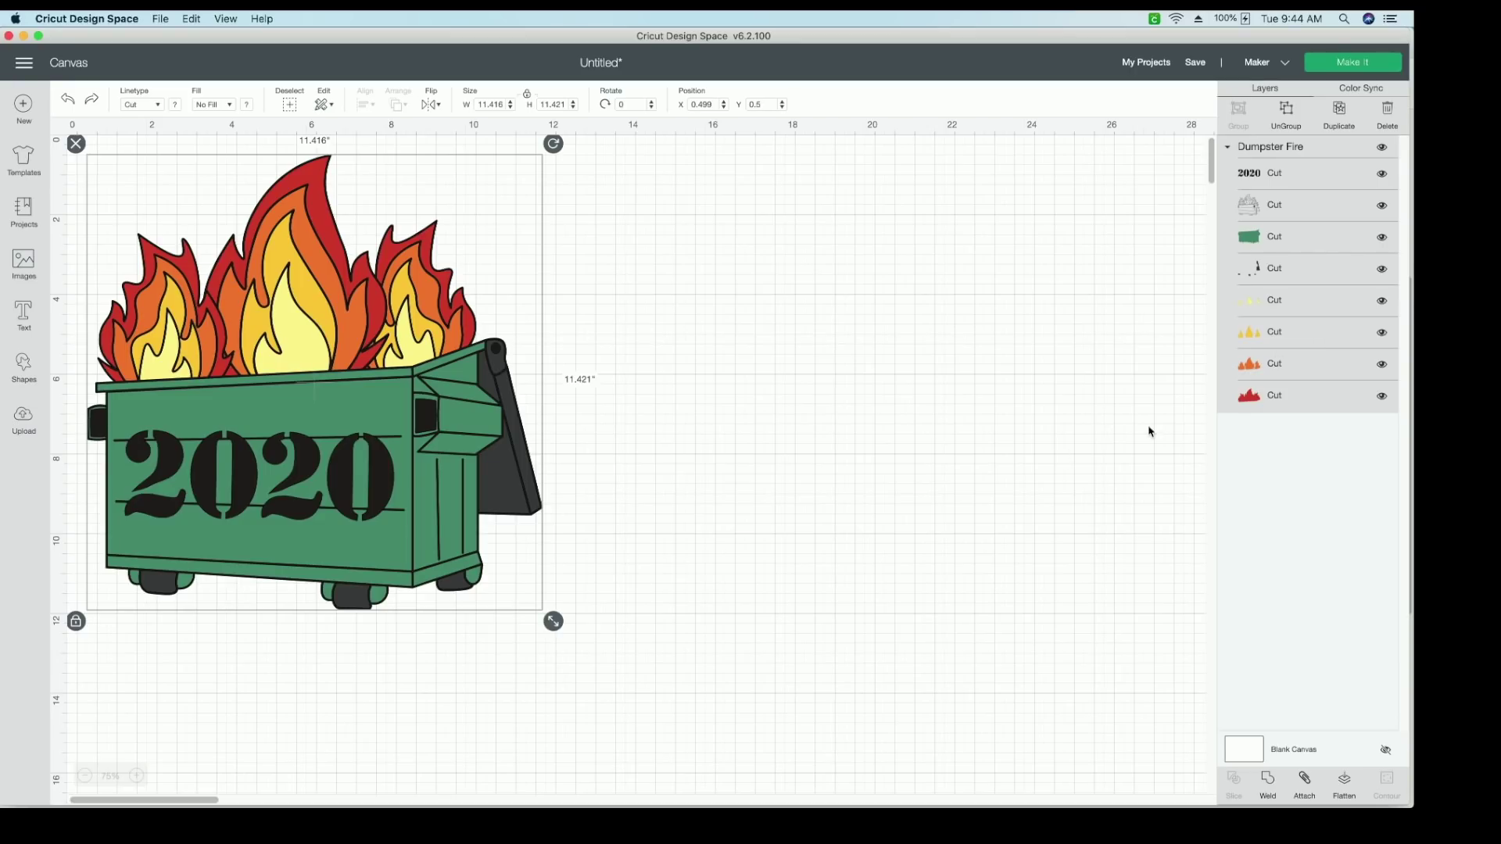
left_click(1342, 801)
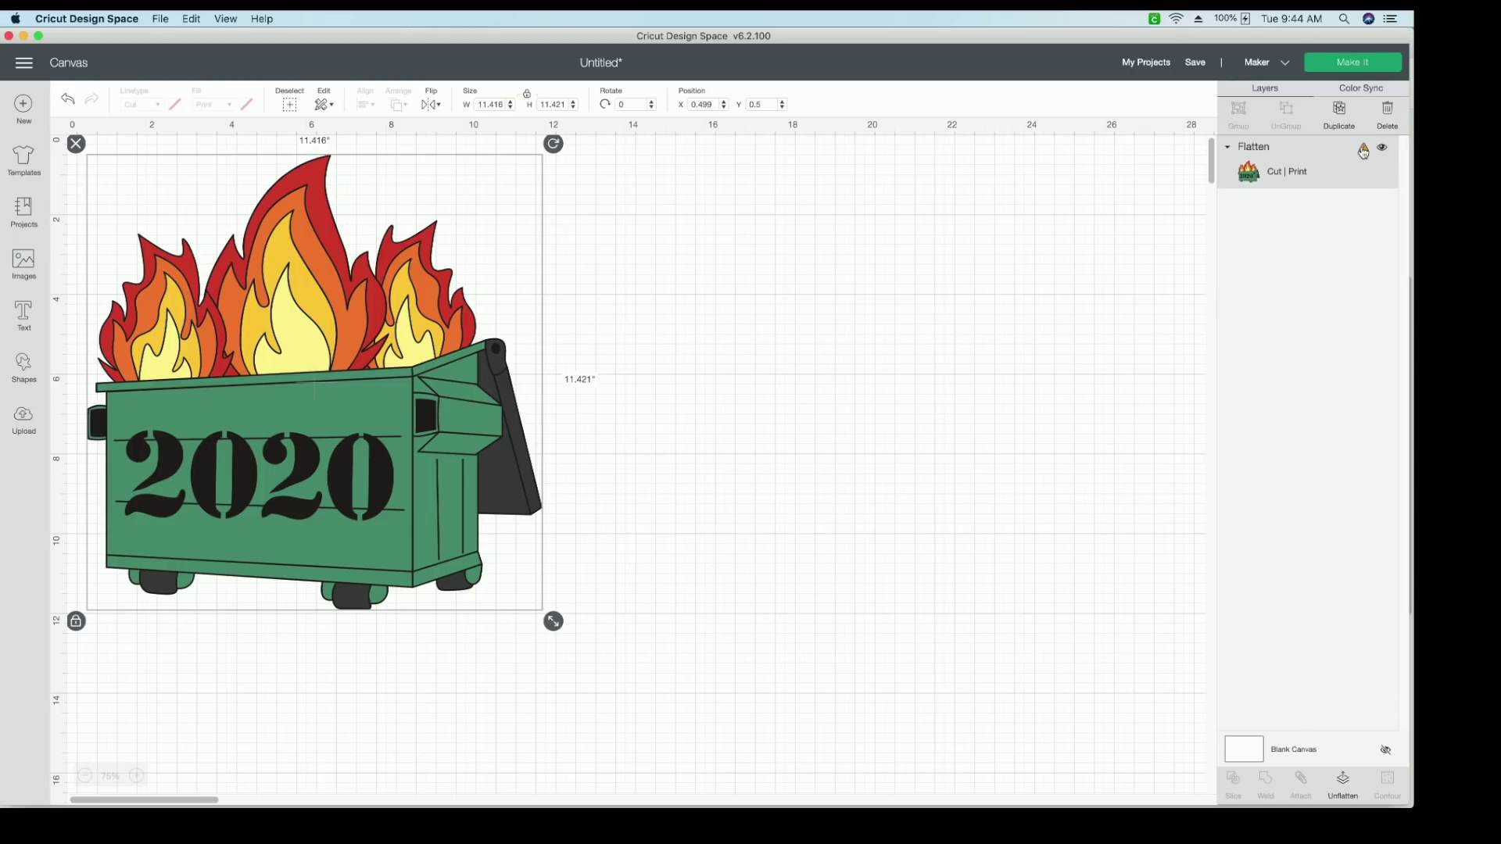
mouse_move(1363, 151)
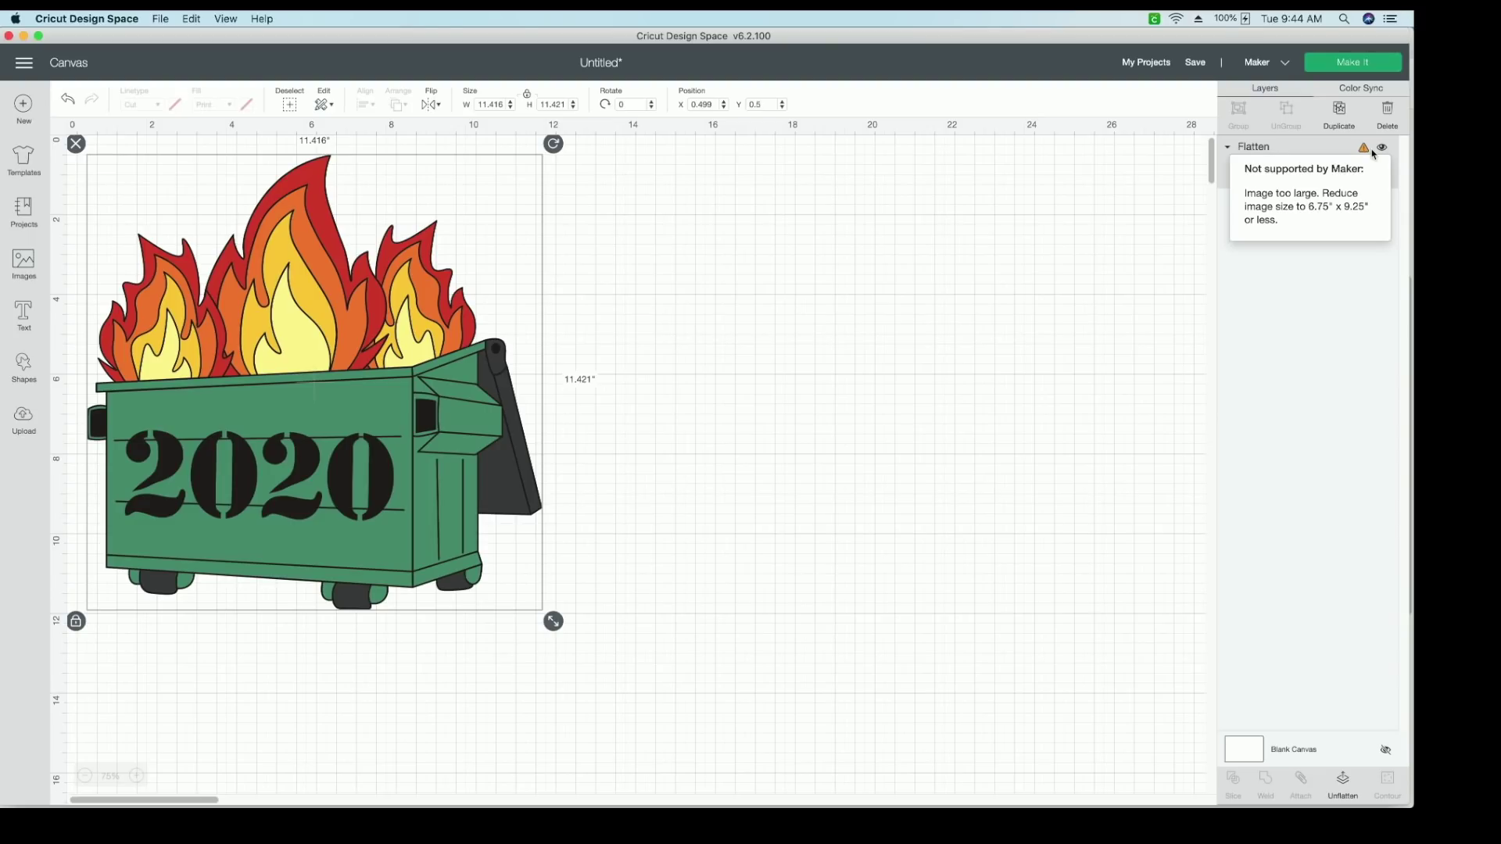
left_click(804, 415)
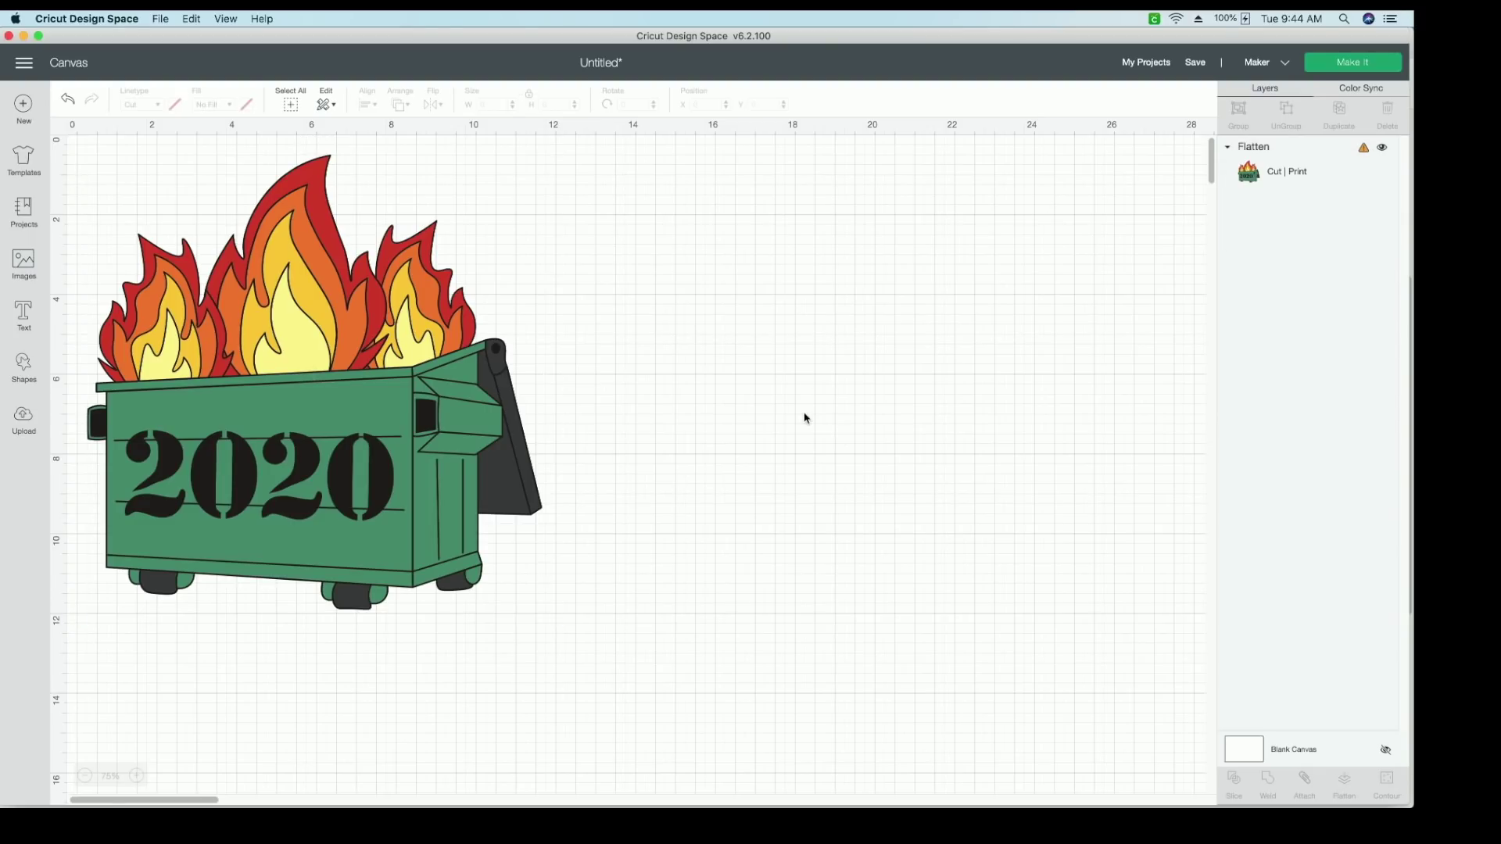
Scale the flattened dumpster image down proportionally to about 3.6 inches wide, then make it slightly smaller
left_click(383, 454)
left_click_drag(553, 619, 245, 233)
left_click(285, 325)
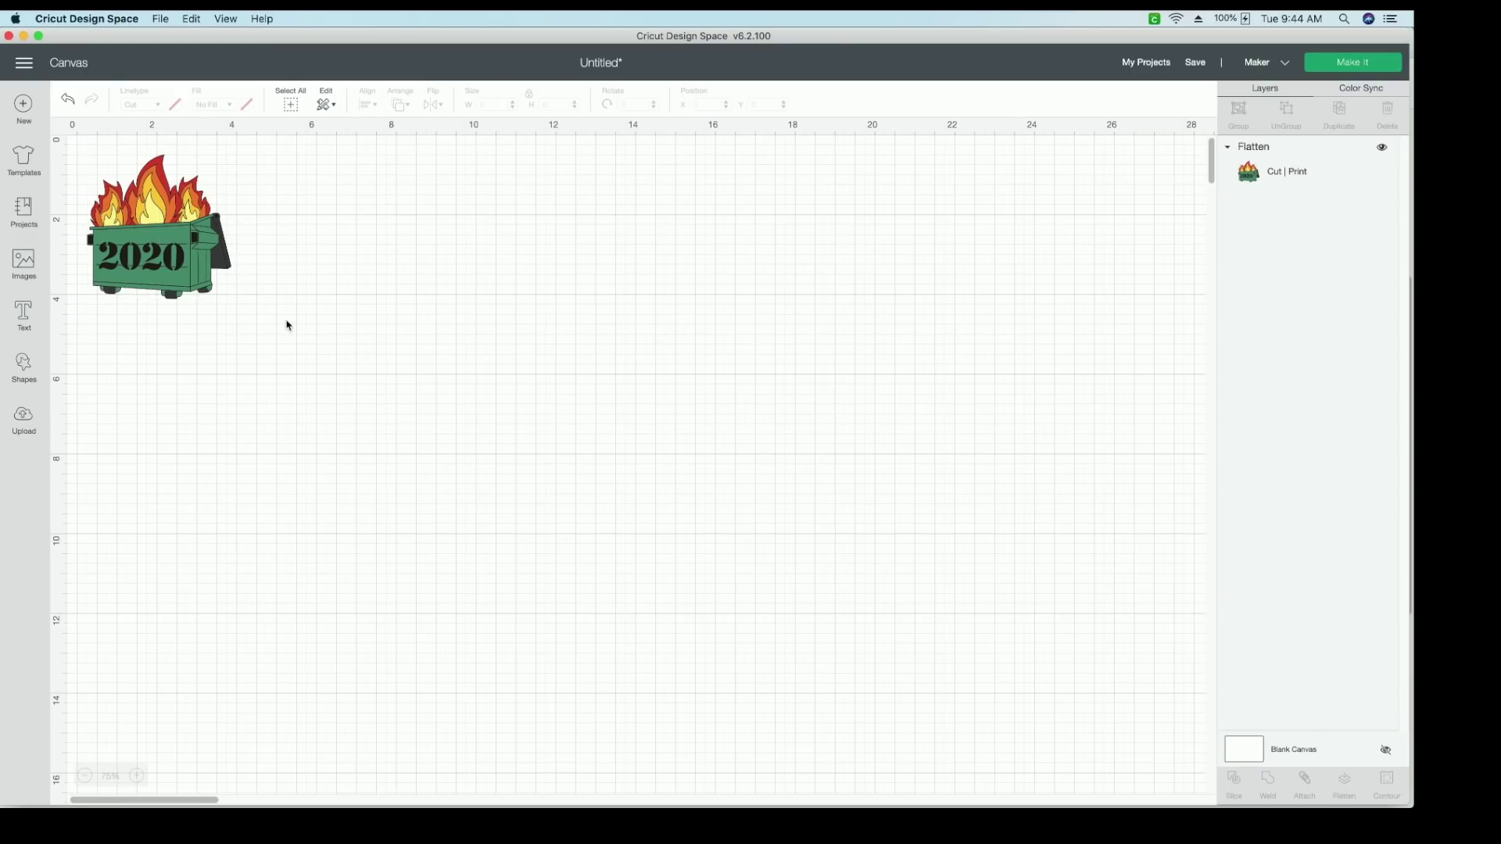
left_click(180, 239)
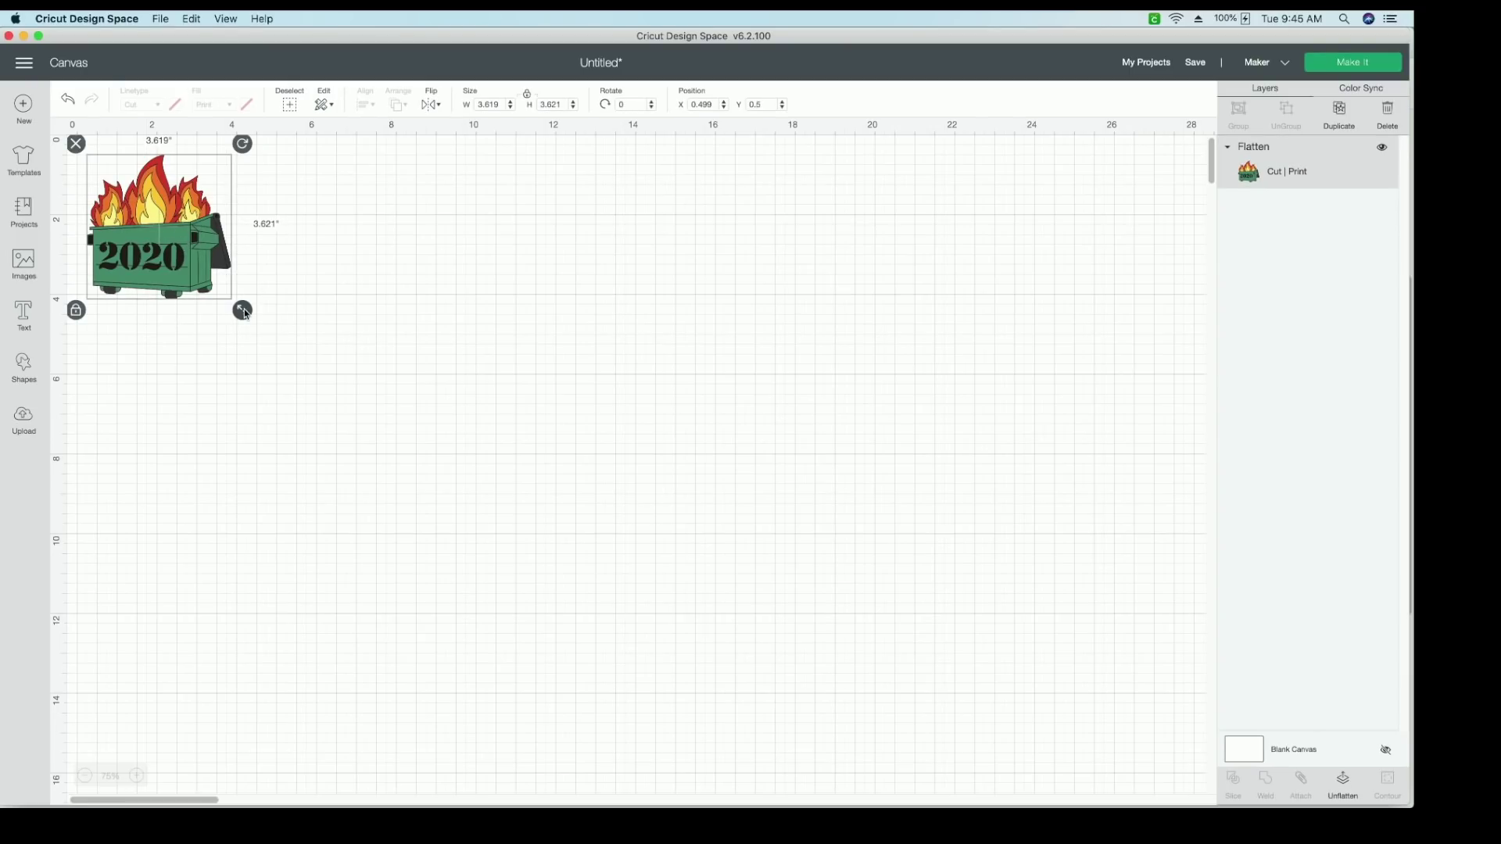
left_click_drag(242, 310, 228, 299)
left_click(272, 321)
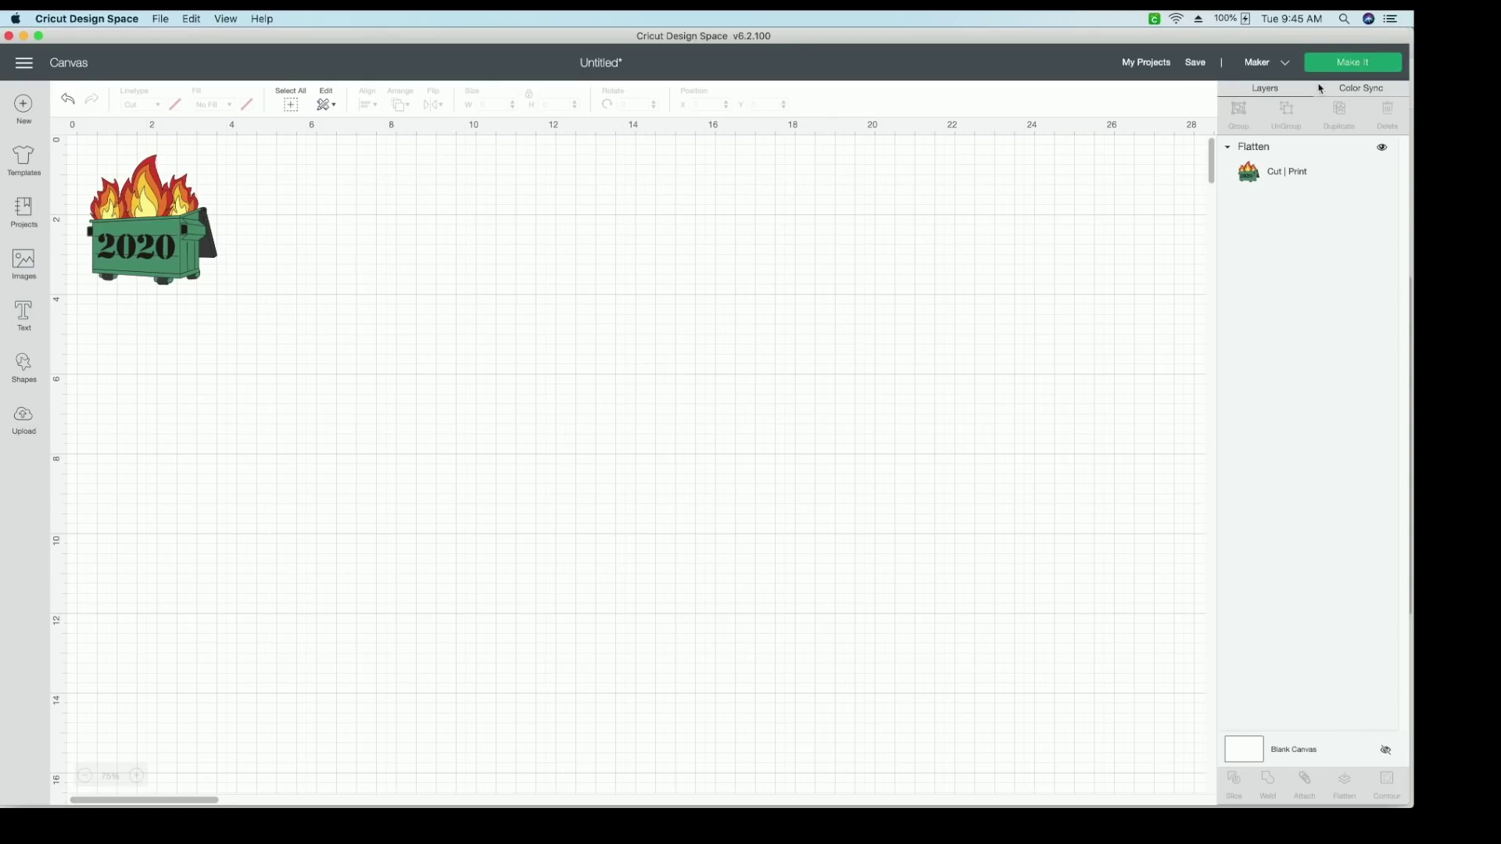
Proceed with making the flattened dumpster design, accept the mat preview and open its print setup
left_click(1367, 72)
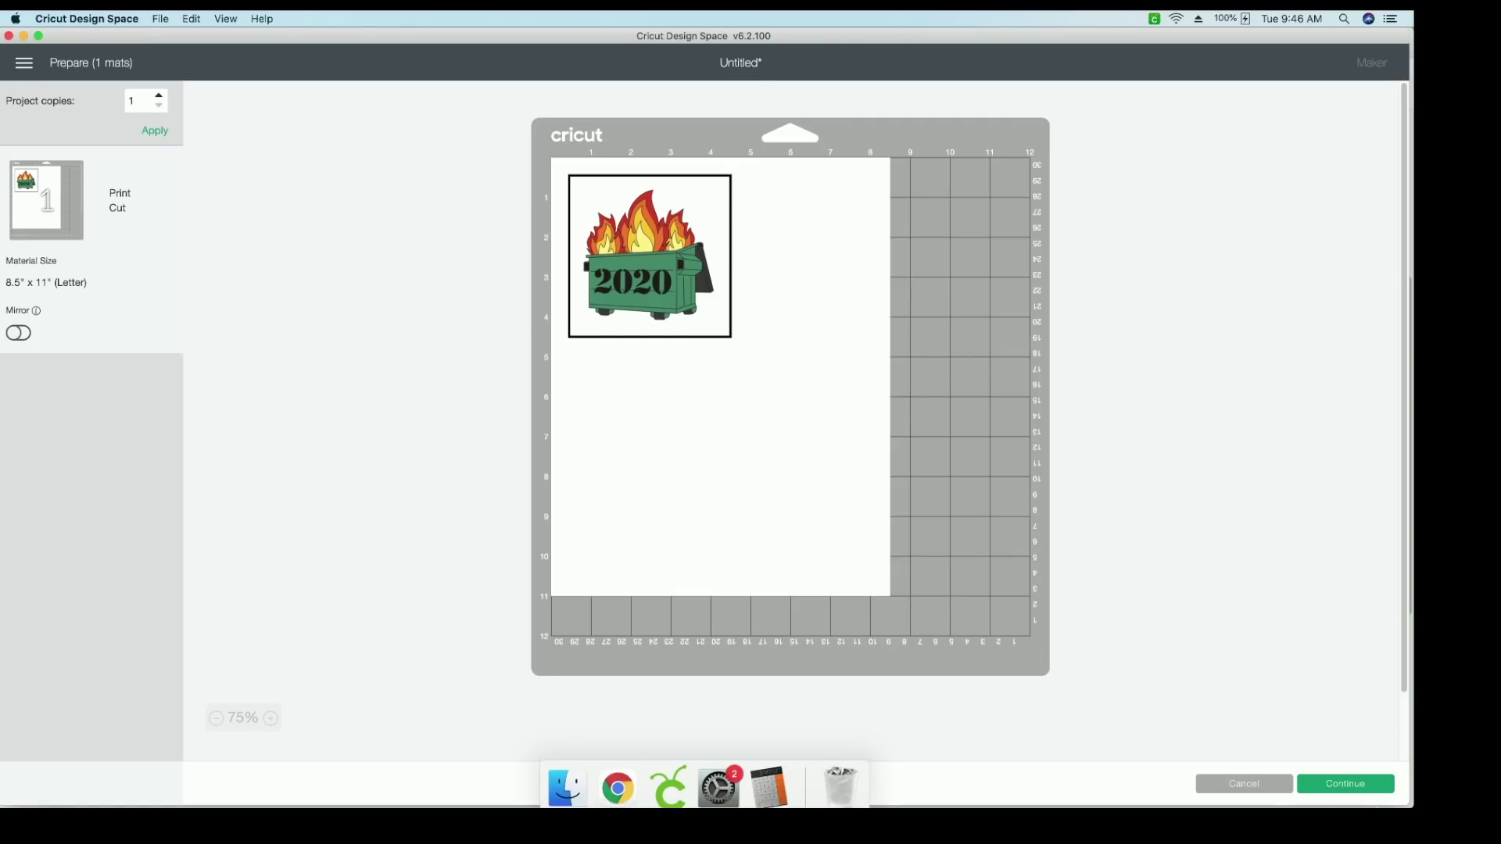
left_click(1376, 792)
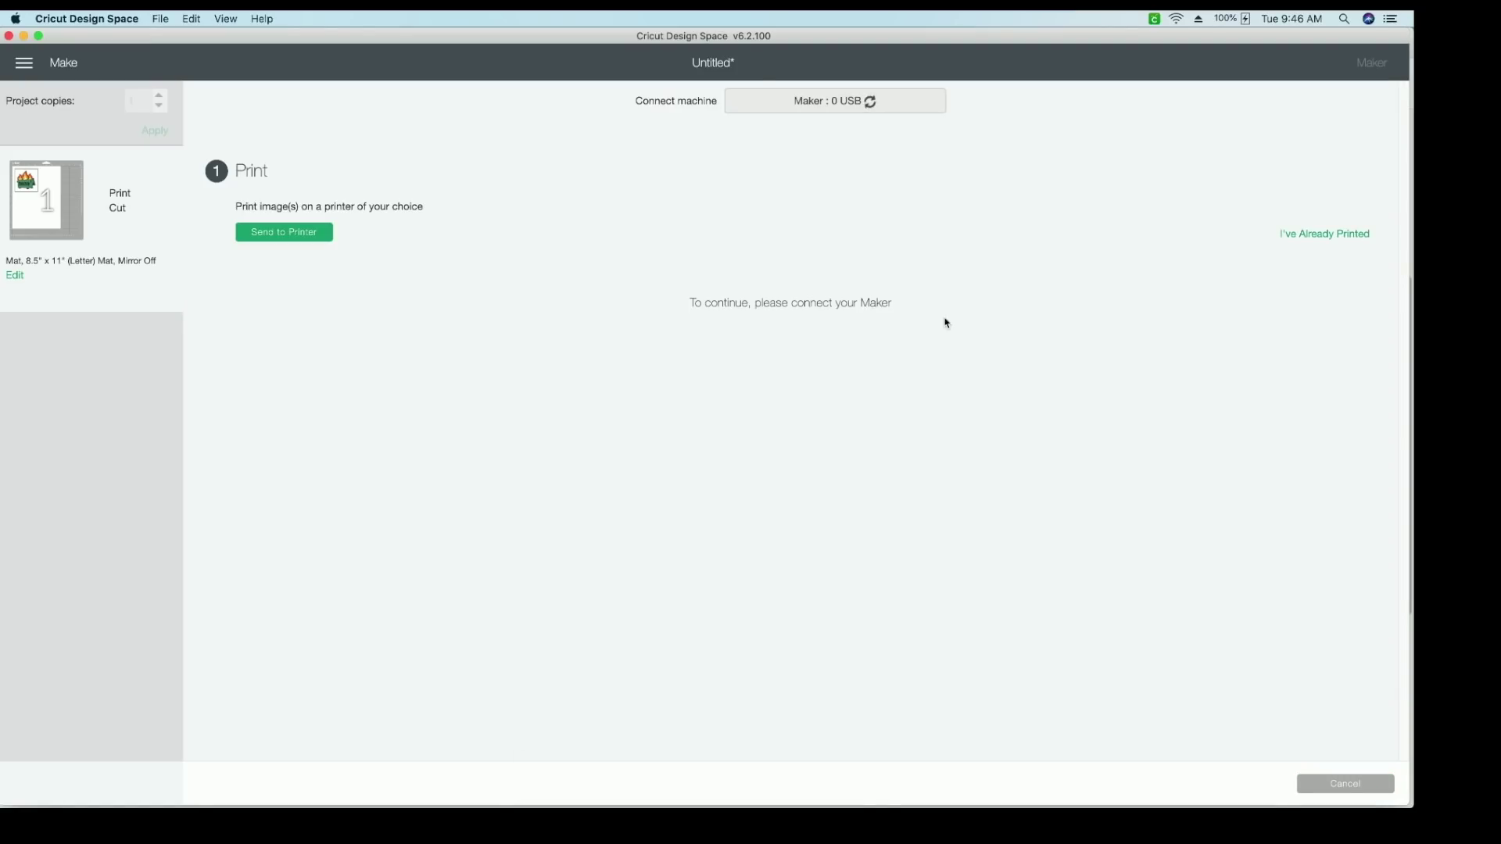
left_click(272, 234)
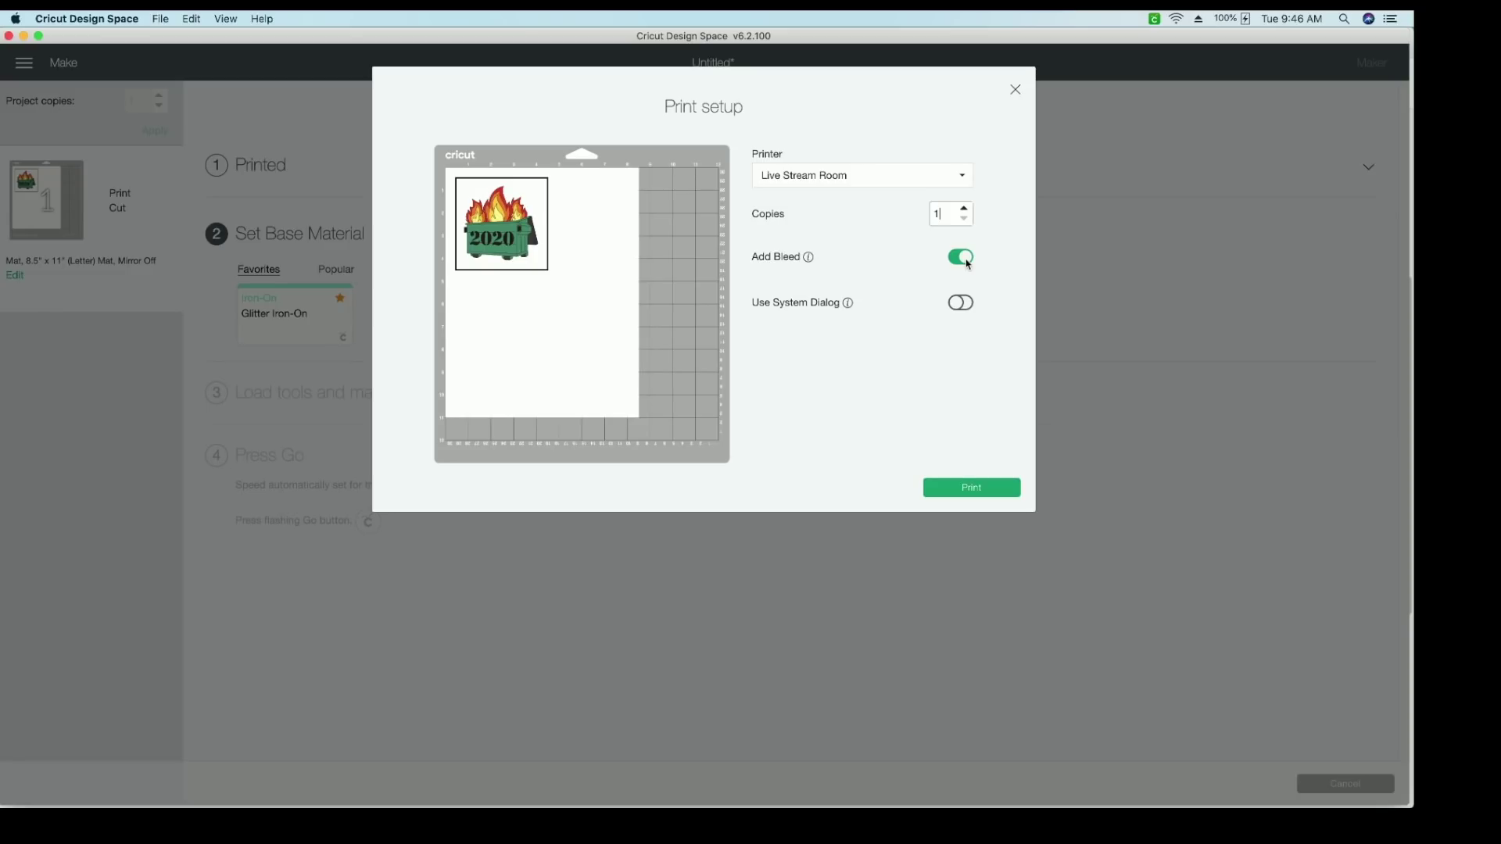
Enable the system dialog for printing, submit the print and minimize the Design Space window to reveal the system print dialog
left_click(970, 304)
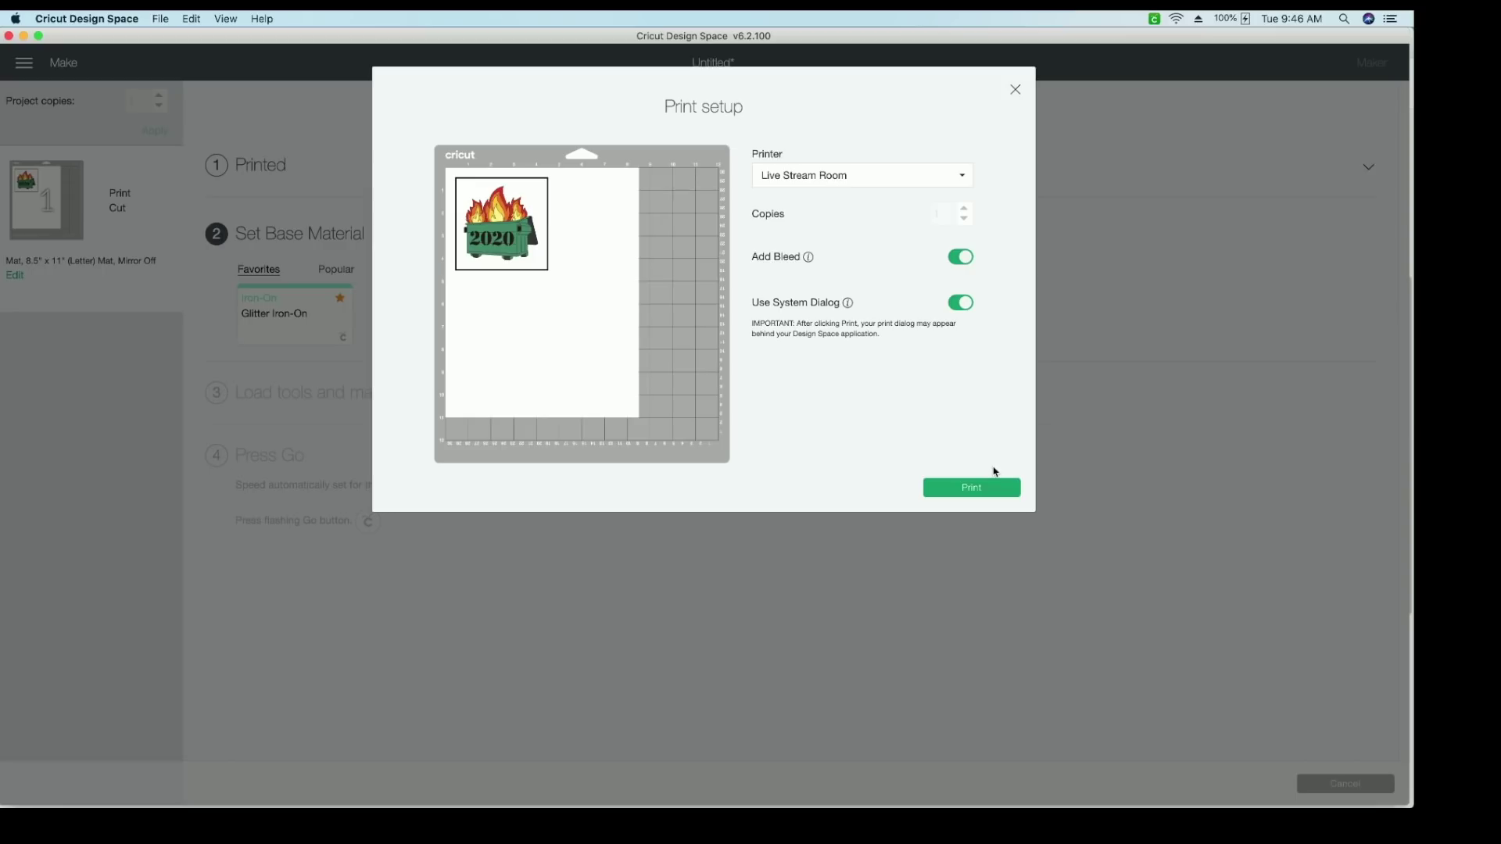
left_click(999, 491)
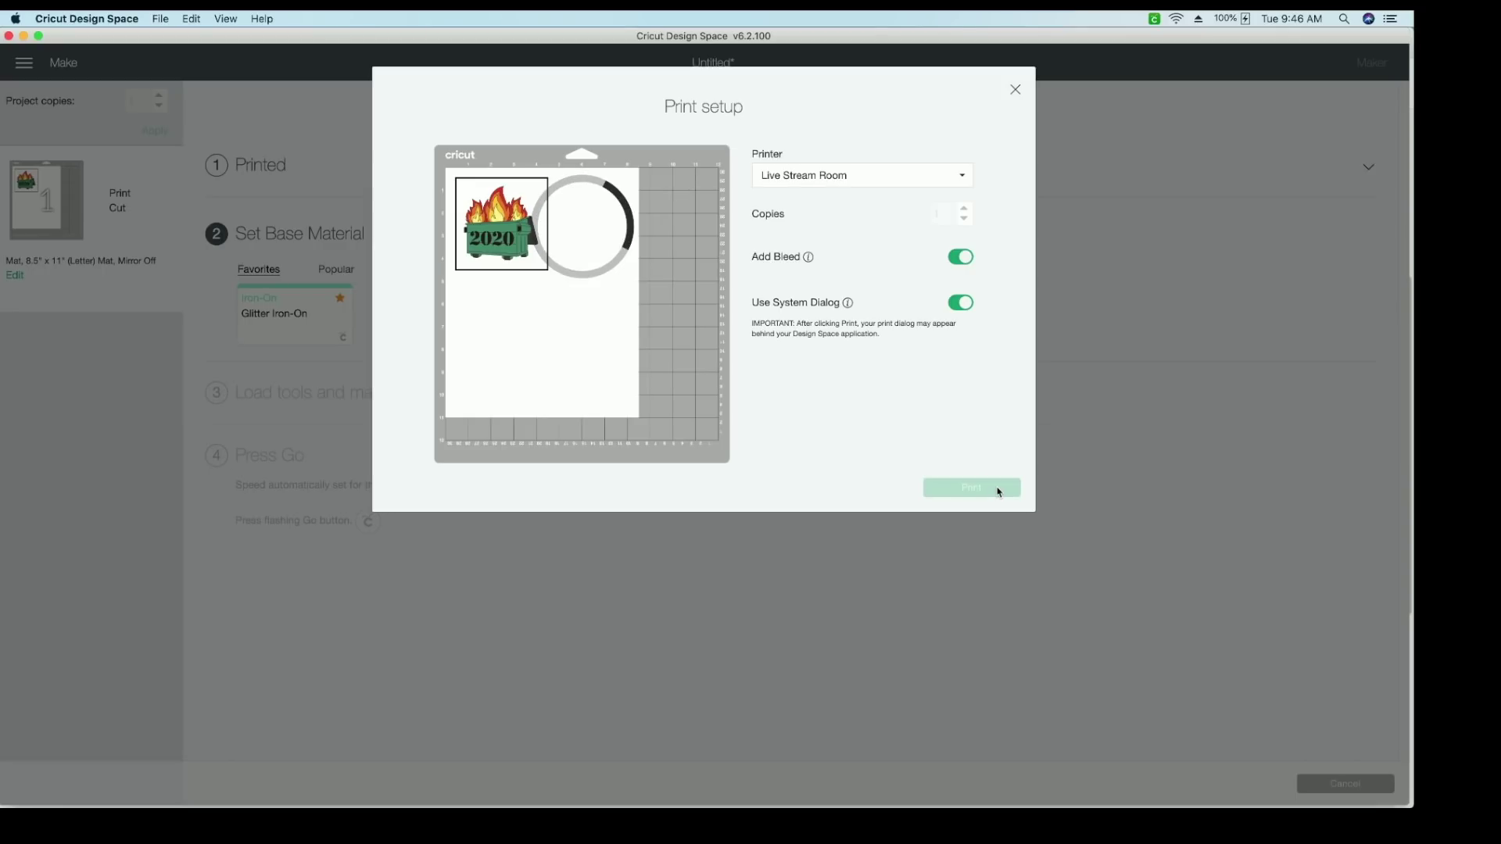
left_click(23, 36)
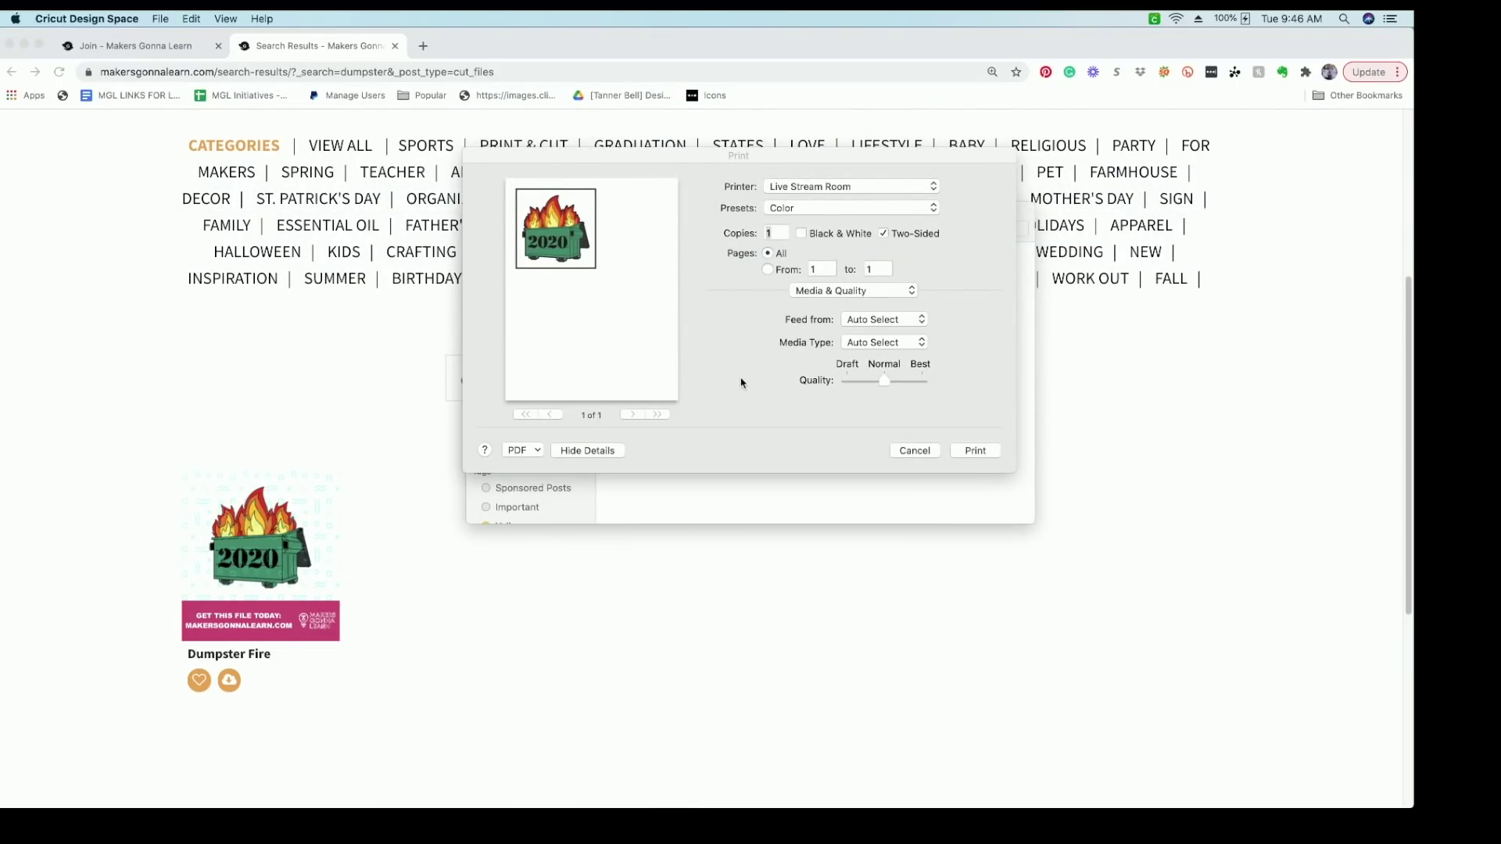
Print the design at Best quality with paper fed from the Rear Tray, and switch back to Cricut Design Space
left_click(884, 381)
left_click_drag(884, 382, 939, 401)
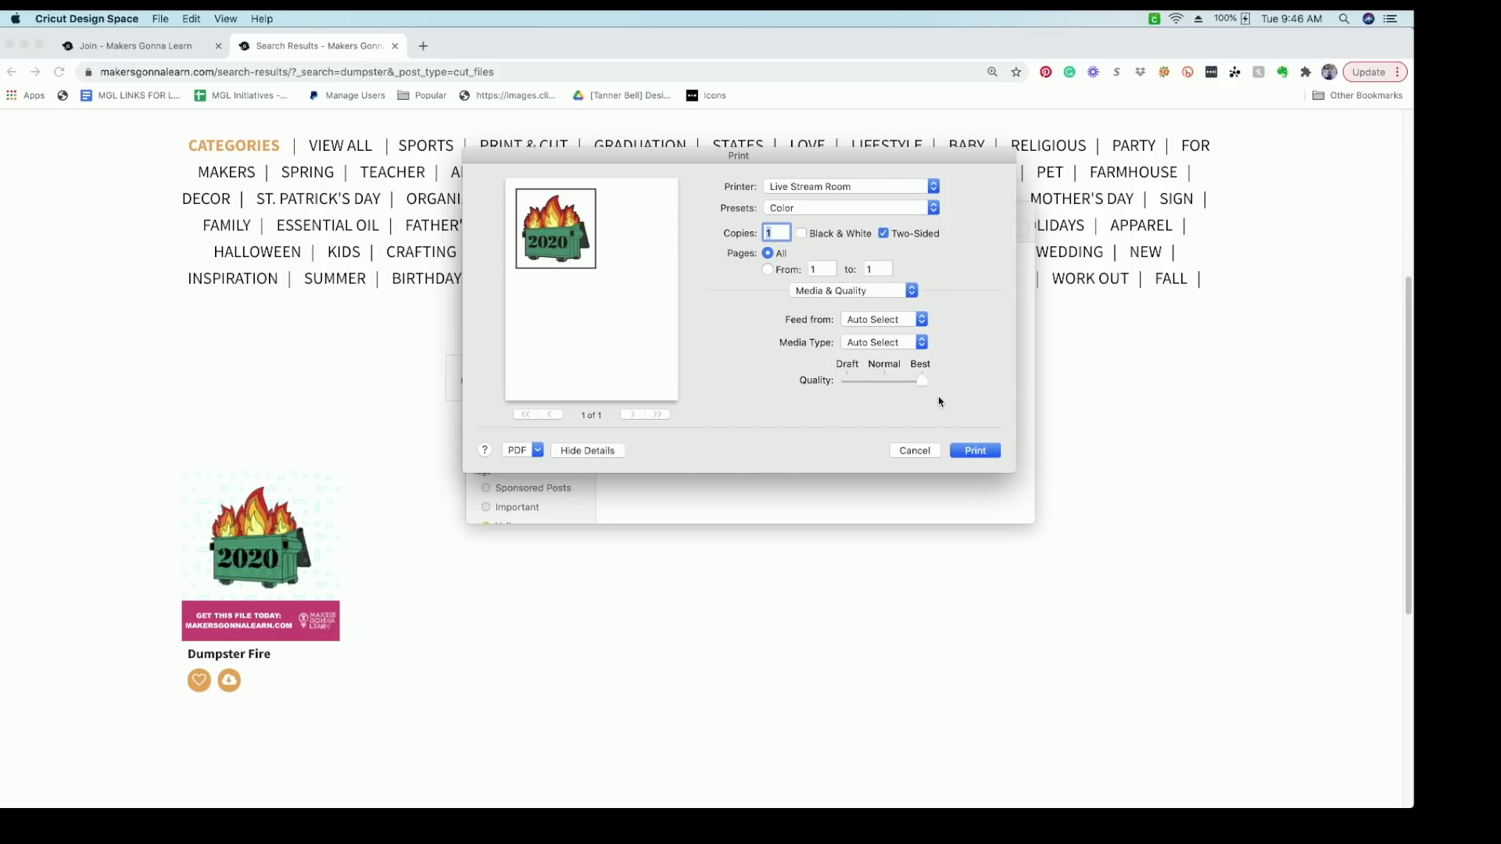
left_click(923, 320)
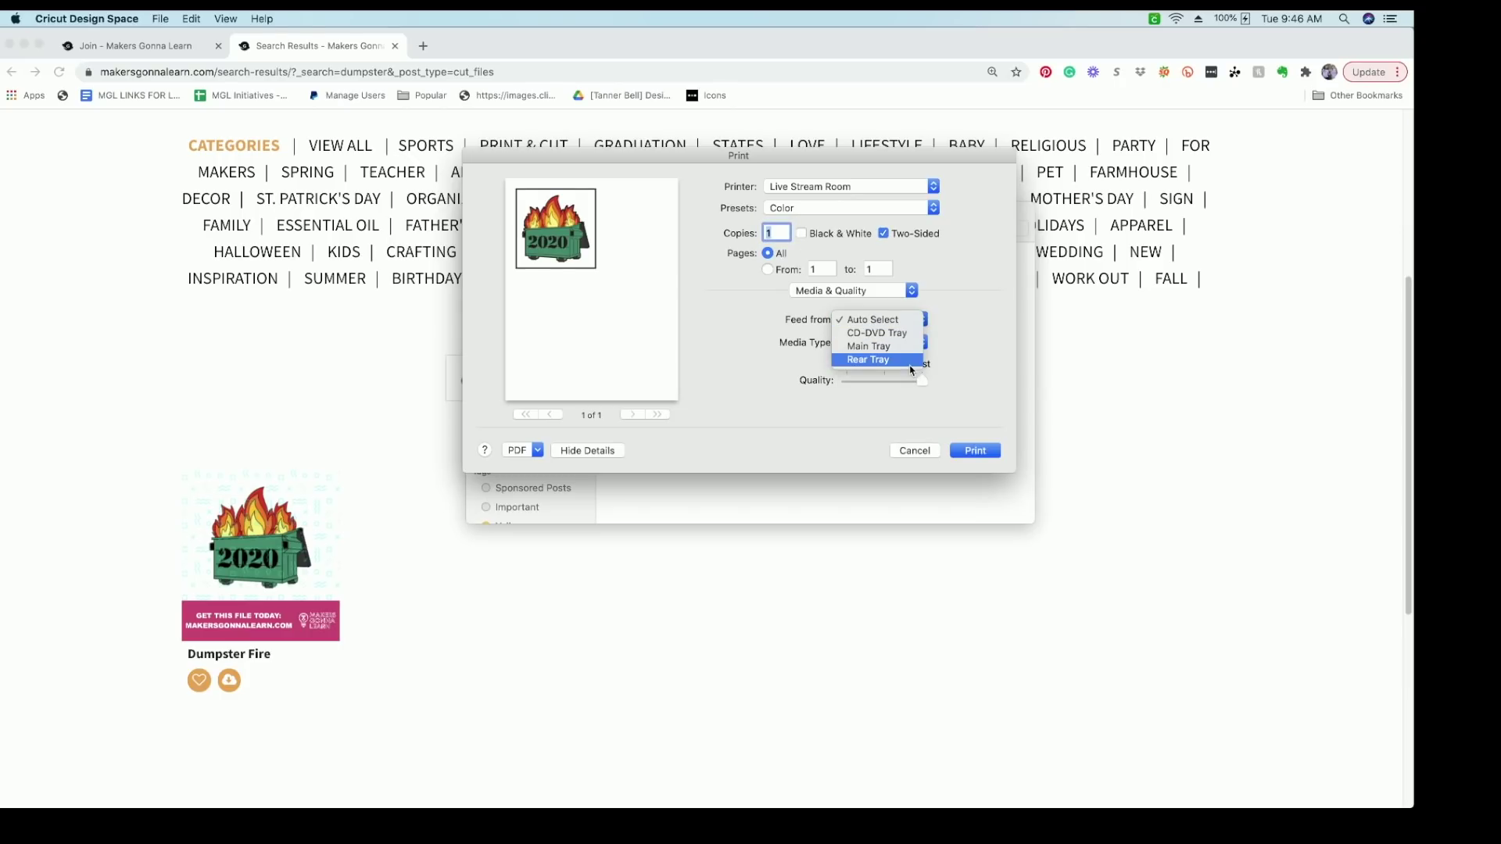
left_click(912, 361)
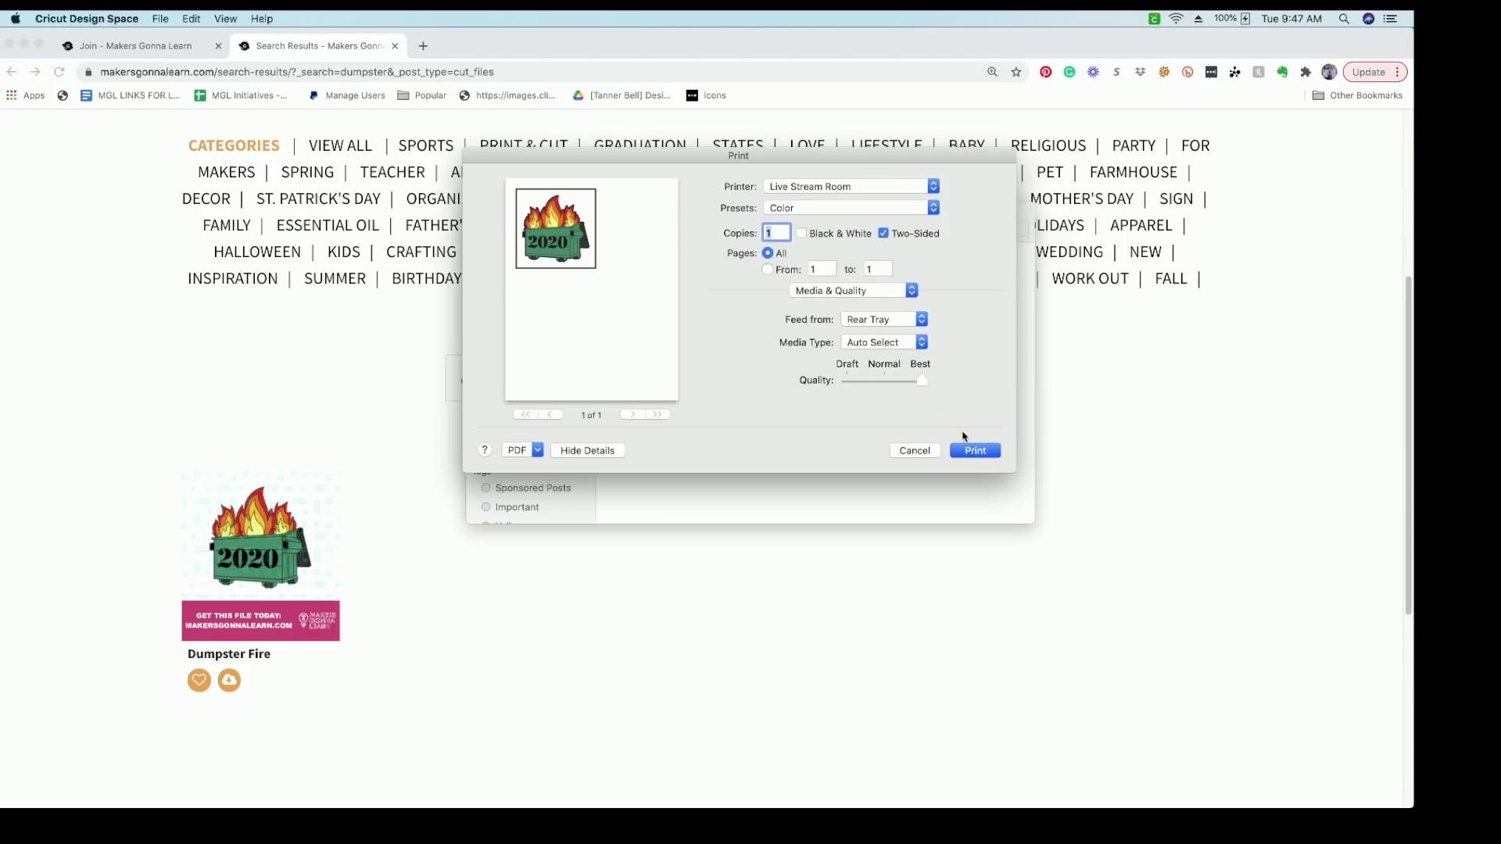
left_click(974, 458)
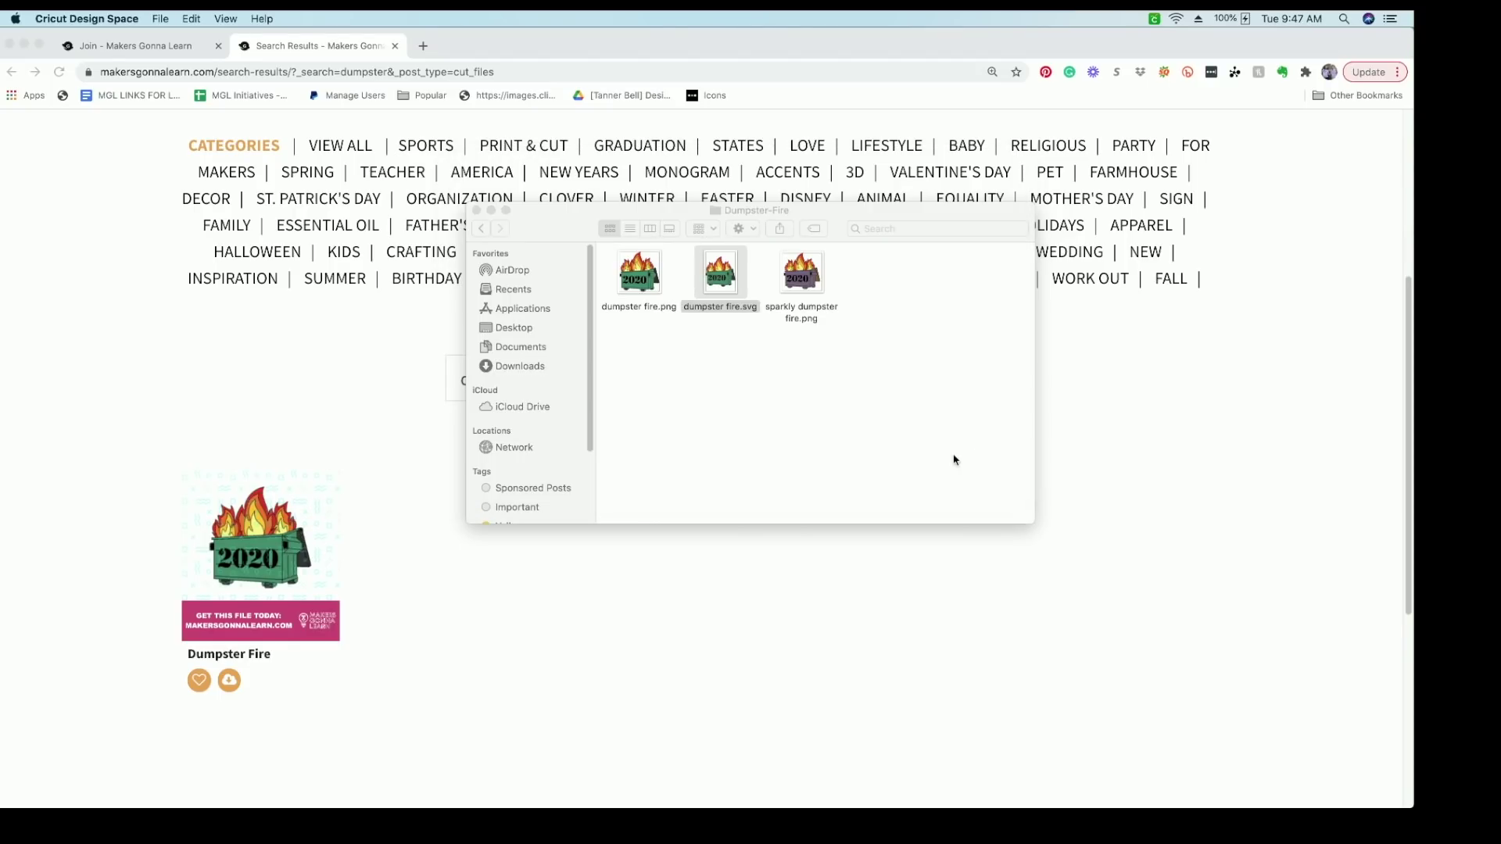
left_click(659, 789)
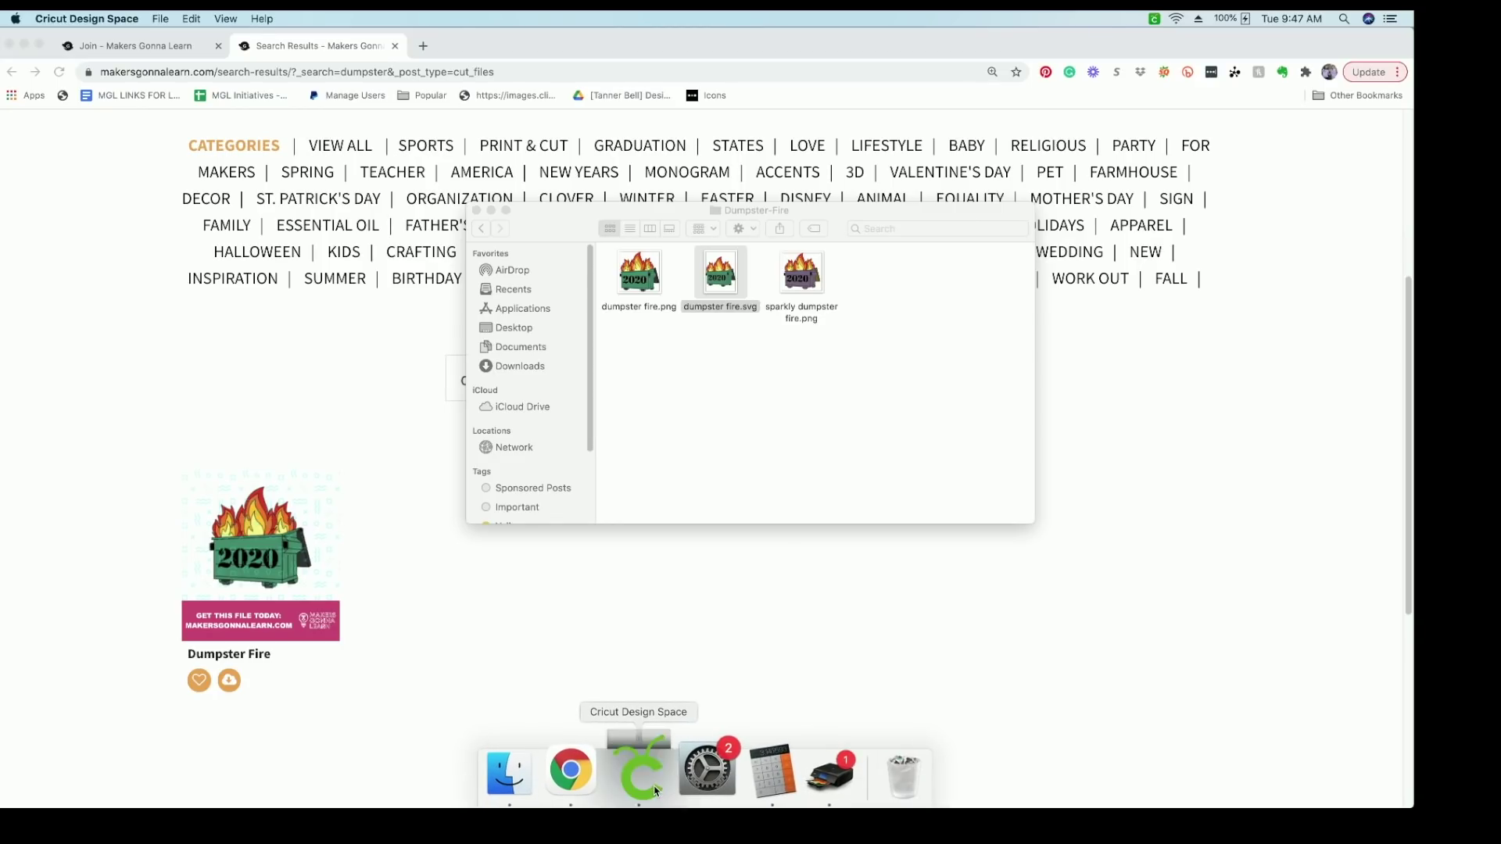